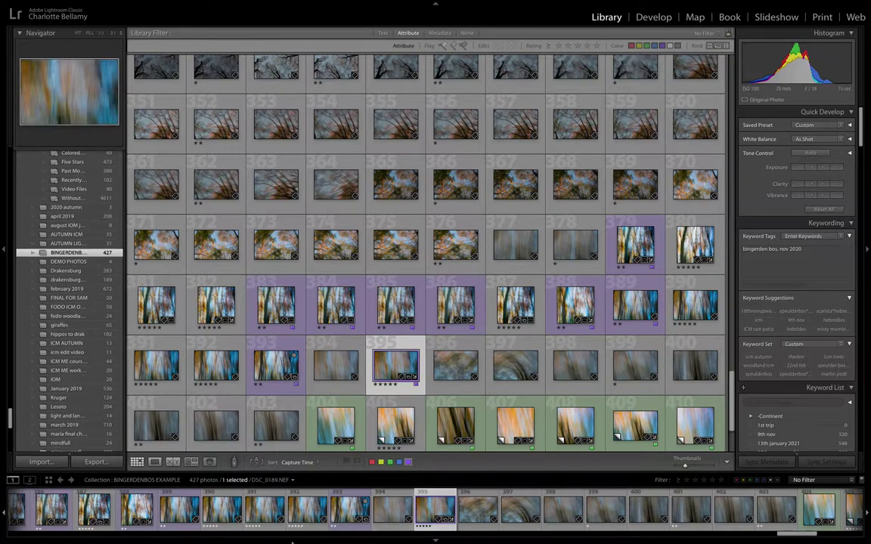
Scroll the Grid back to the top and open DSC_9738, the blurred treetops photo, in Loupe view
scroll(266, 376, "up", 3)
scroll(266, 376, "up", 10)
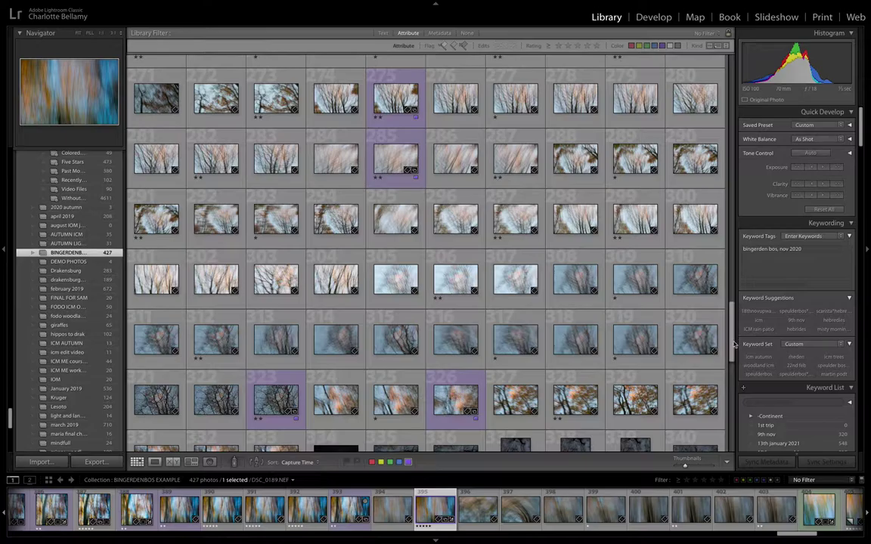
left_click_drag(733, 338, 748, 72)
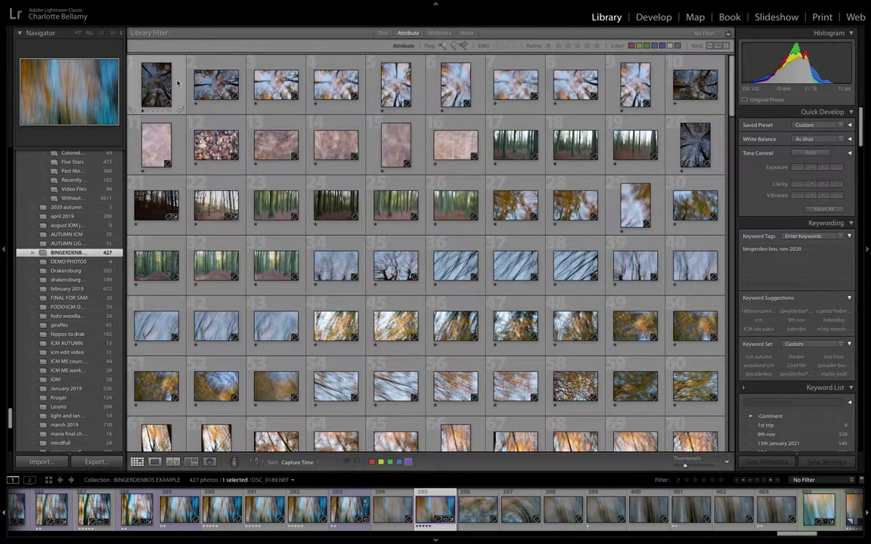
double_click(197, 62)
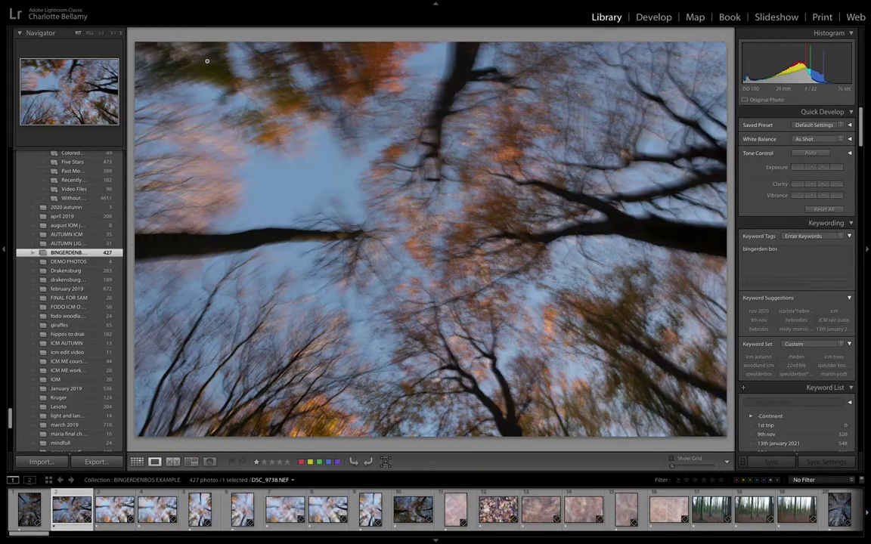
Step through the pink abstracts and fallen leaves, ending on the tall green trunks DSC_9783
key("Left")
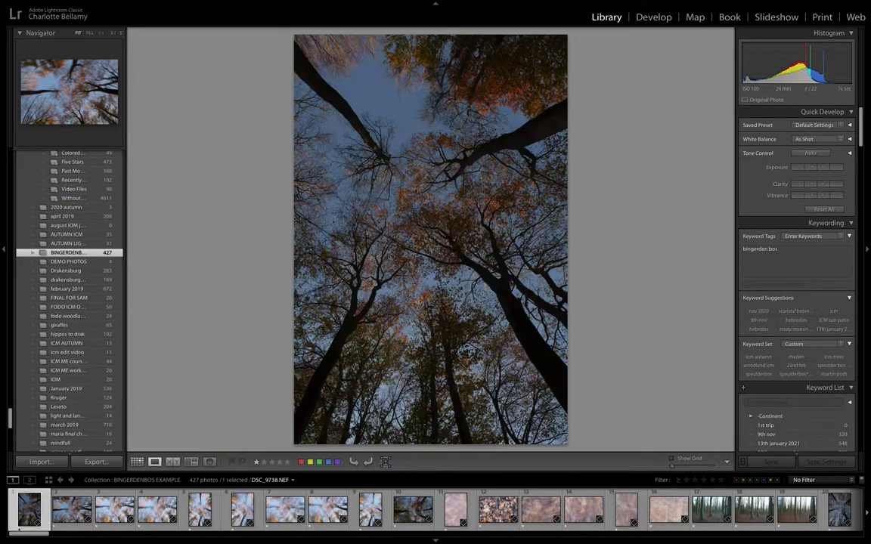
key("Right")
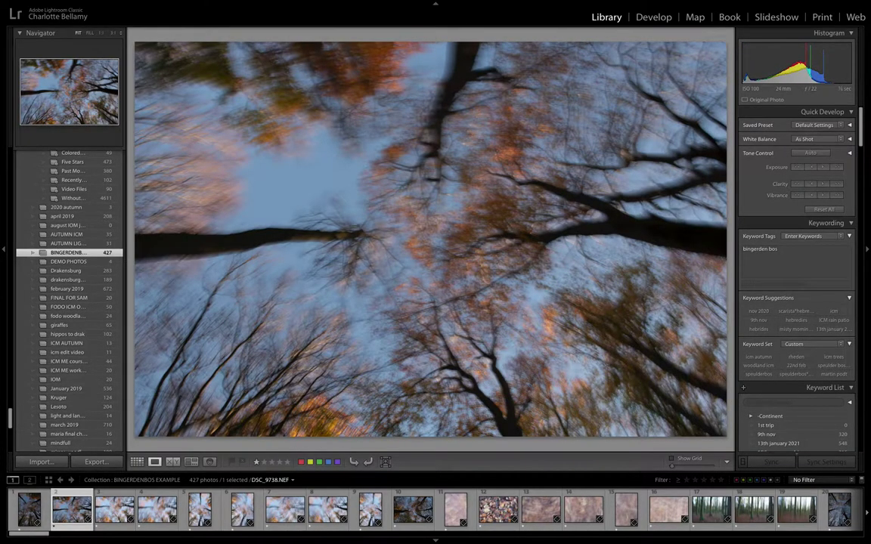
left_click(460, 508)
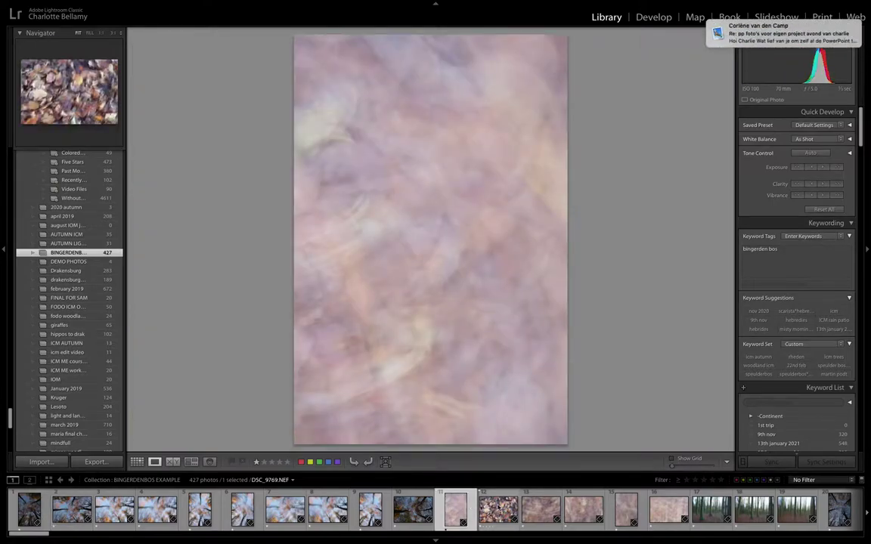
left_click(498, 508)
mouse_move(840, 42)
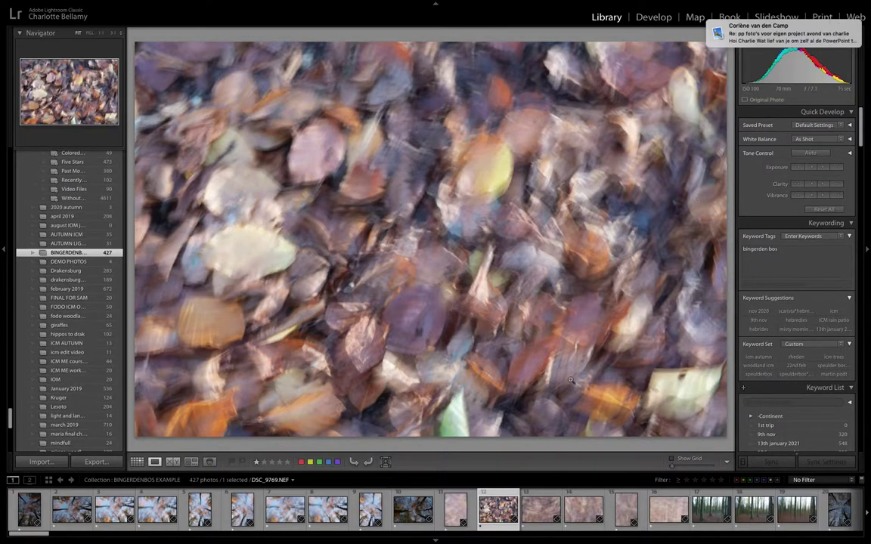
left_click(536, 514)
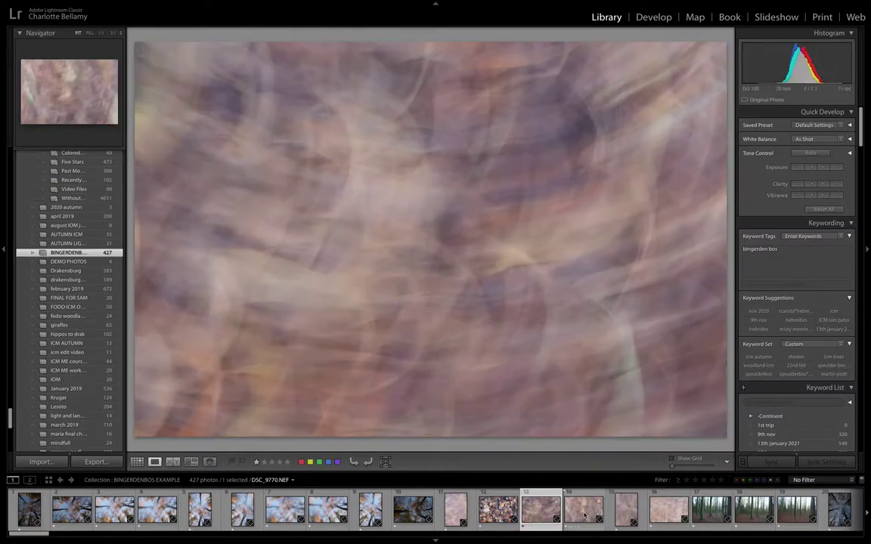
left_click(584, 516)
left_click(632, 514)
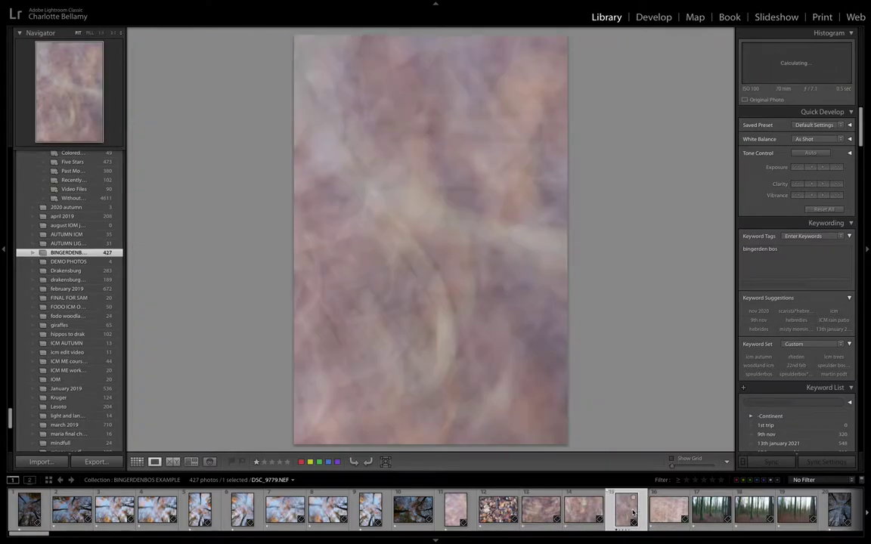
left_click(709, 511)
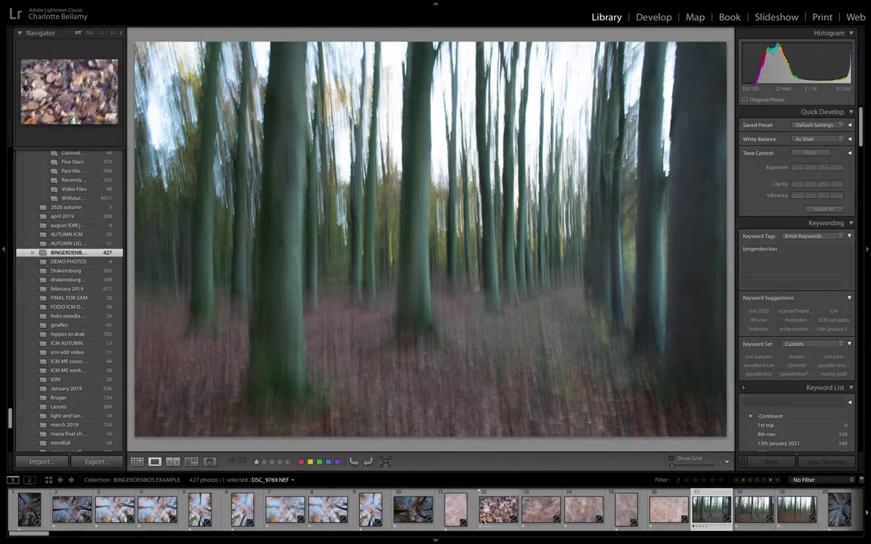
Compare the clearer and more blurred forest trunk photos, then view the layered trunks-and-leaves image DSC_9798
scroll(481, 521, "down", 5)
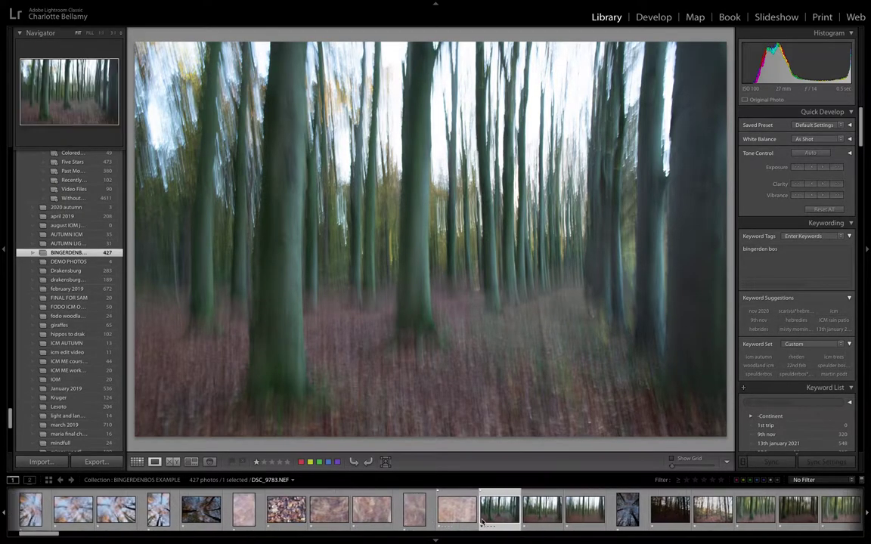
scroll(481, 522, "down", 2)
left_click(470, 509)
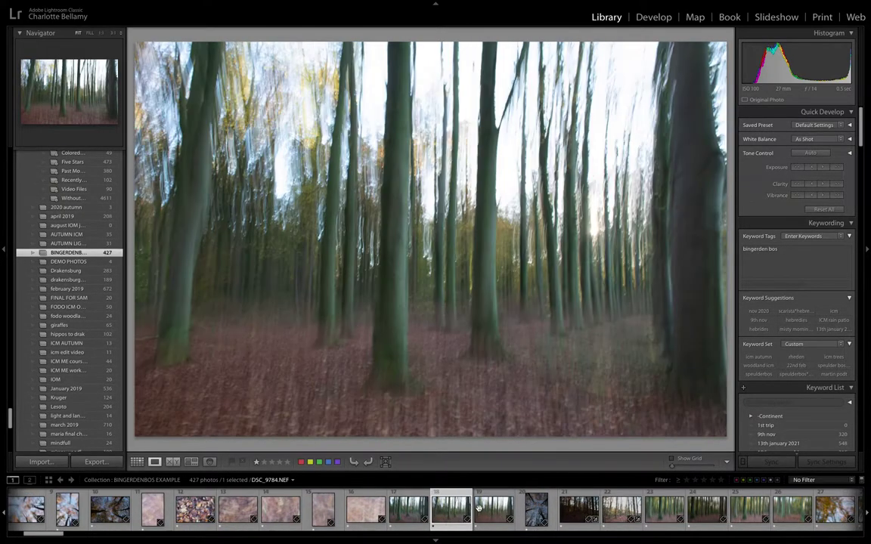
key("Right")
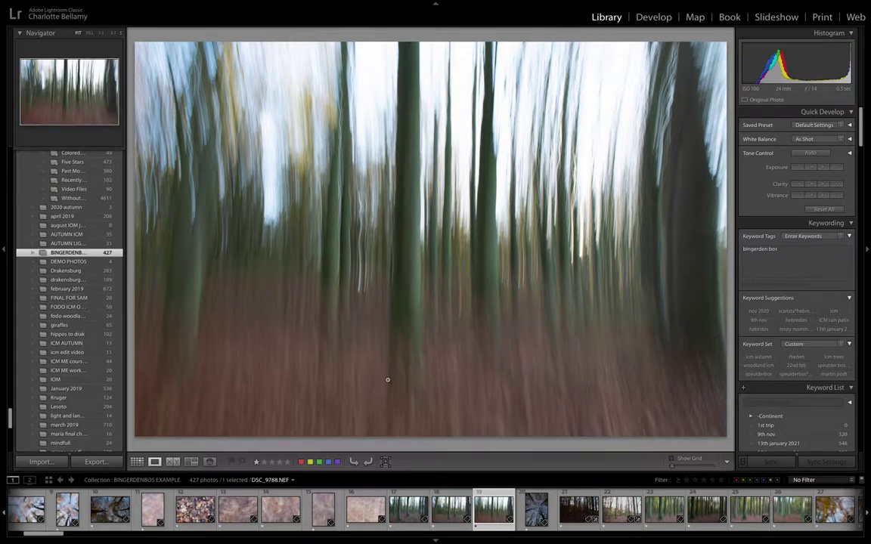
left_click(406, 512)
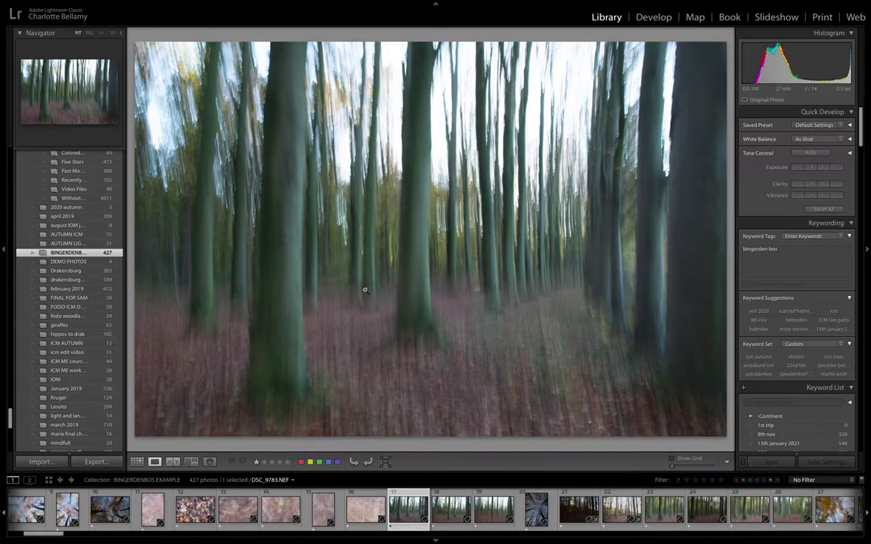
left_click(492, 515)
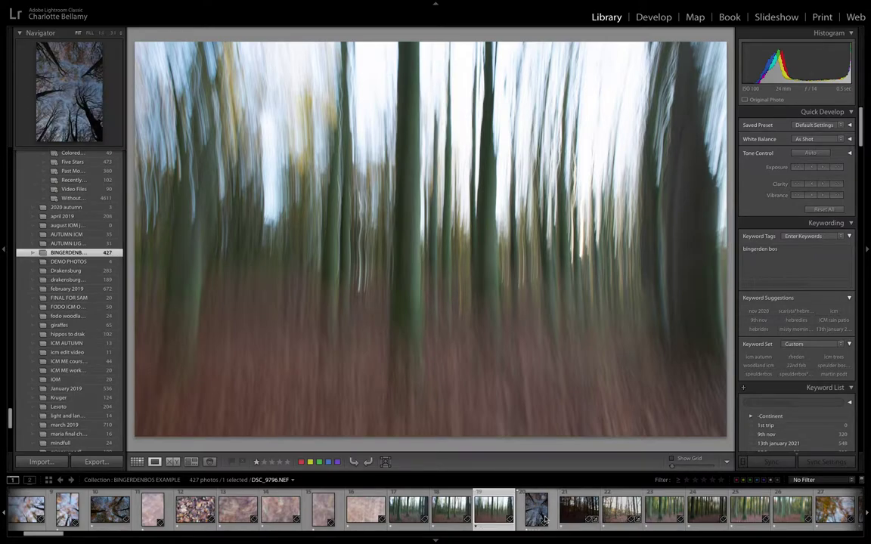
left_click(625, 516)
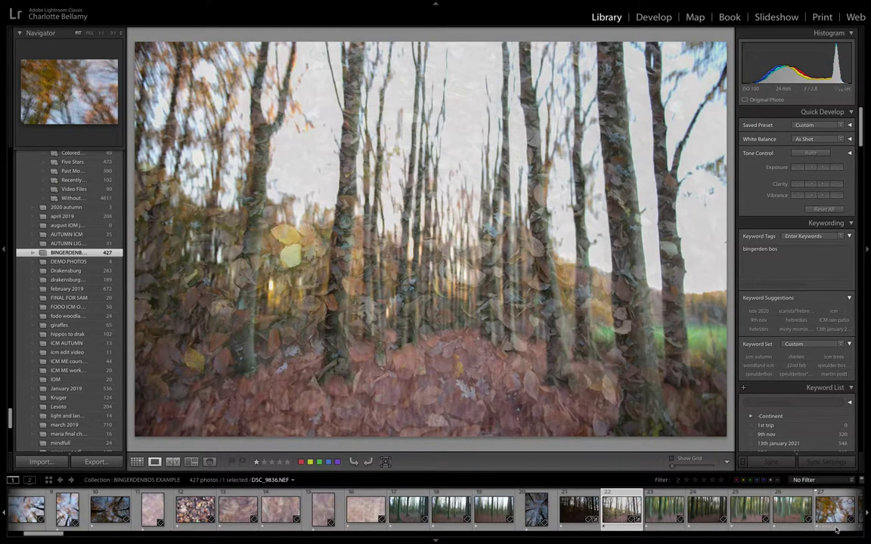
View forest photos DSC_9815 and DSC_9797, then the orange foliage against sky shots
left_click(792, 528)
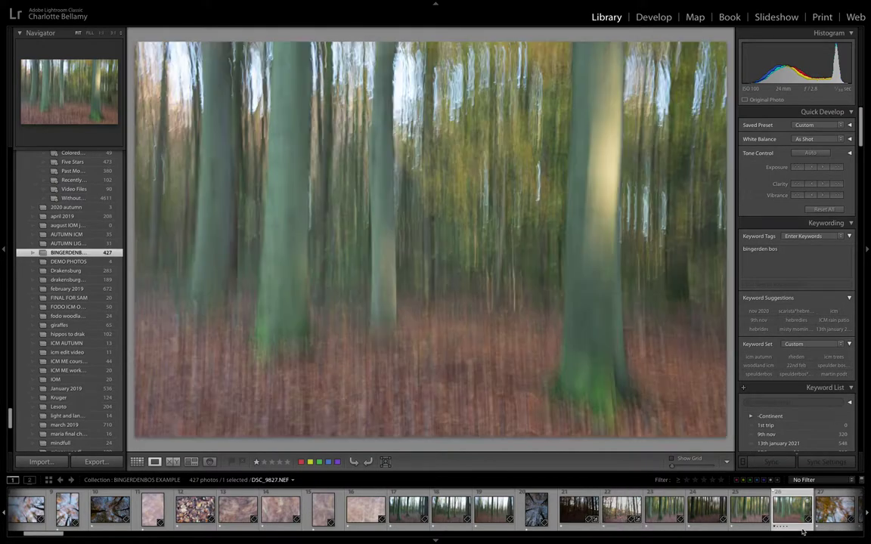
left_click(756, 528)
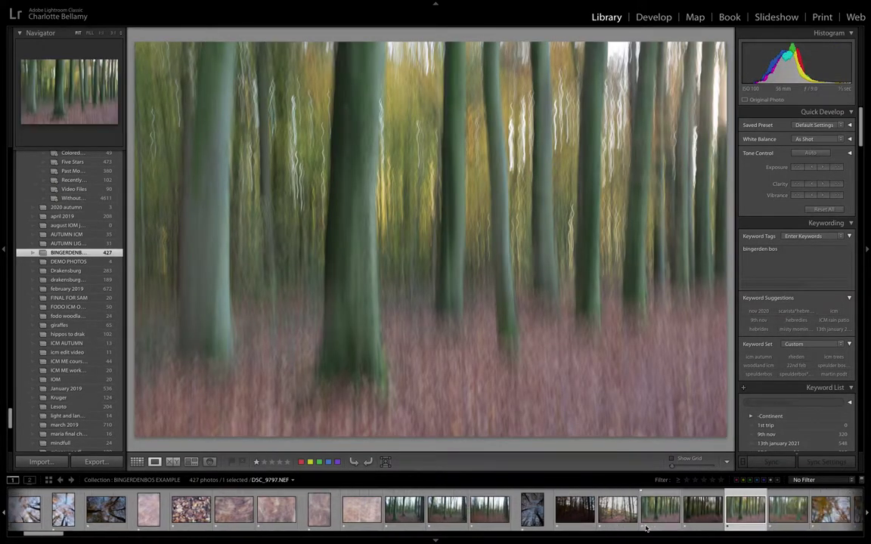
scroll(646, 522, "down", 5)
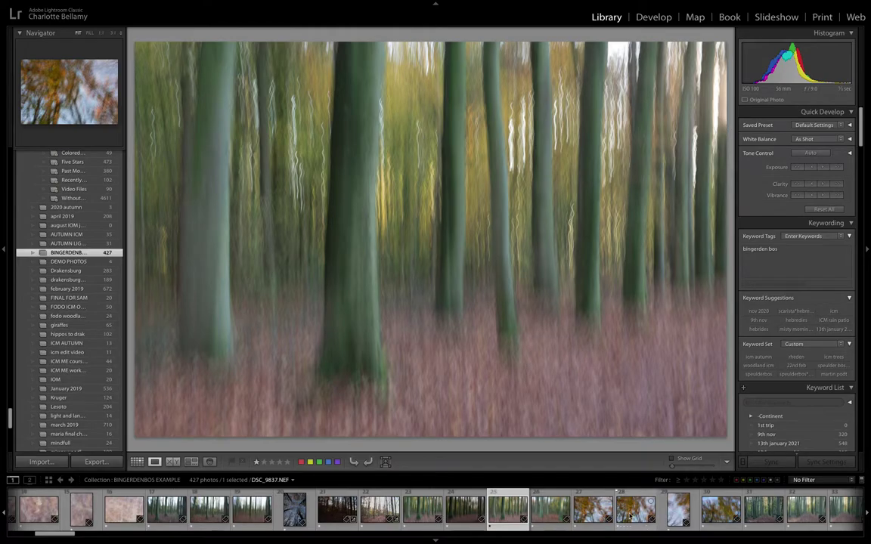
left_click(630, 518)
scroll(630, 517, "down", 2)
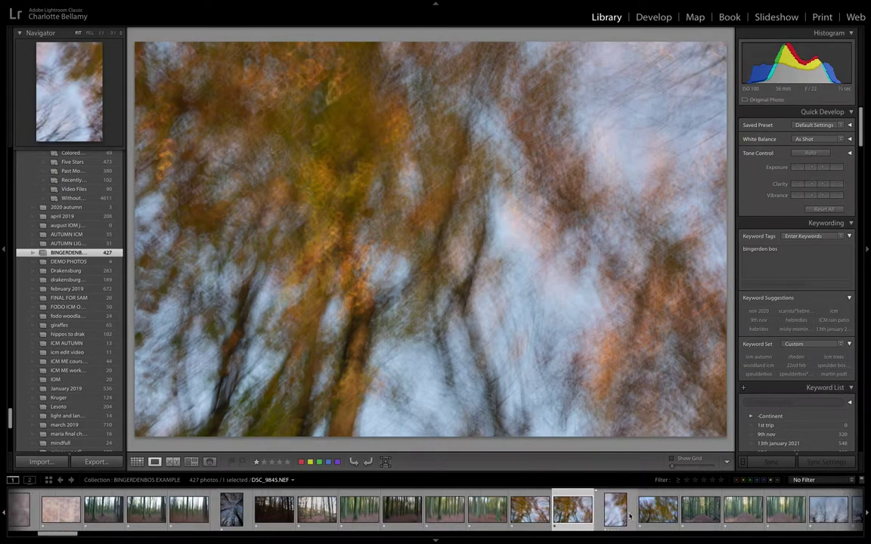
left_click(605, 519)
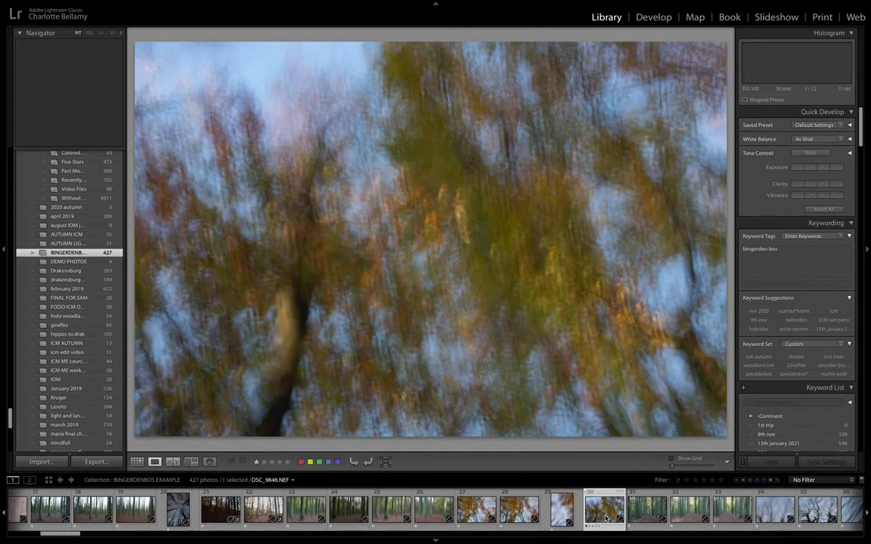
Move past the blue-sky bare trees and diagonal branch streaks to the orange-and-white foliage DSC_9885
scroll(642, 517, "down", 3)
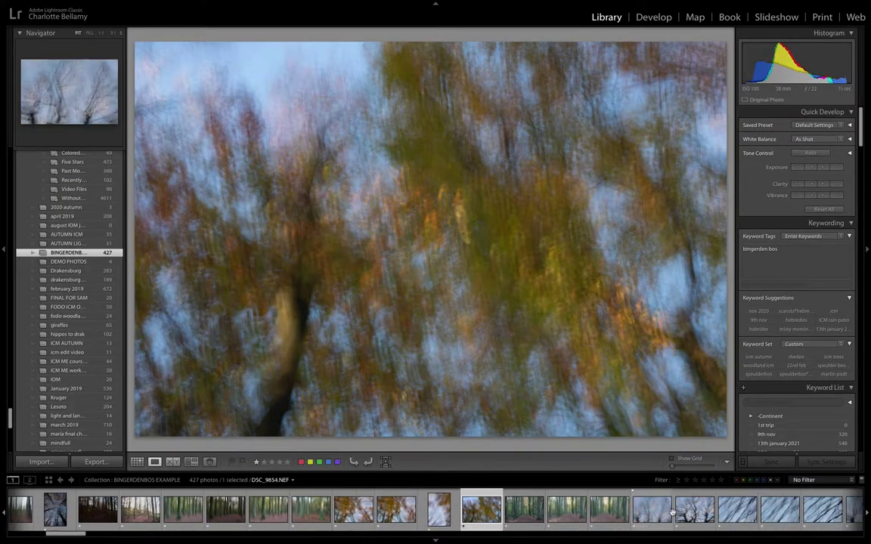
left_click(699, 515)
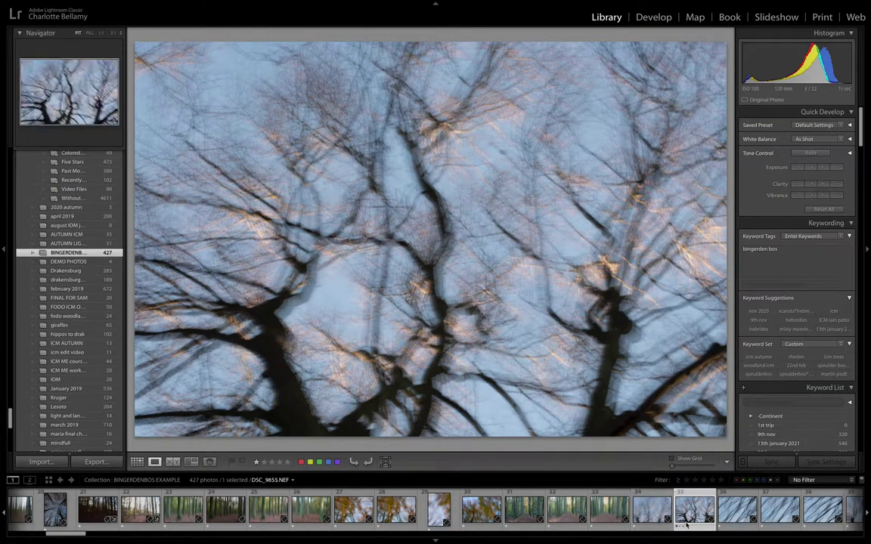
scroll(686, 525, "down", 1)
scroll(687, 525, "down", 3)
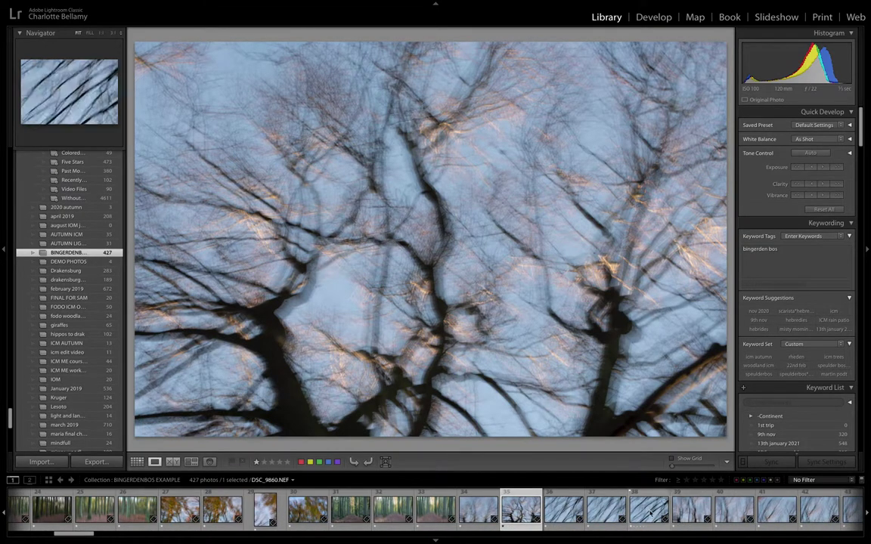
left_click(650, 512)
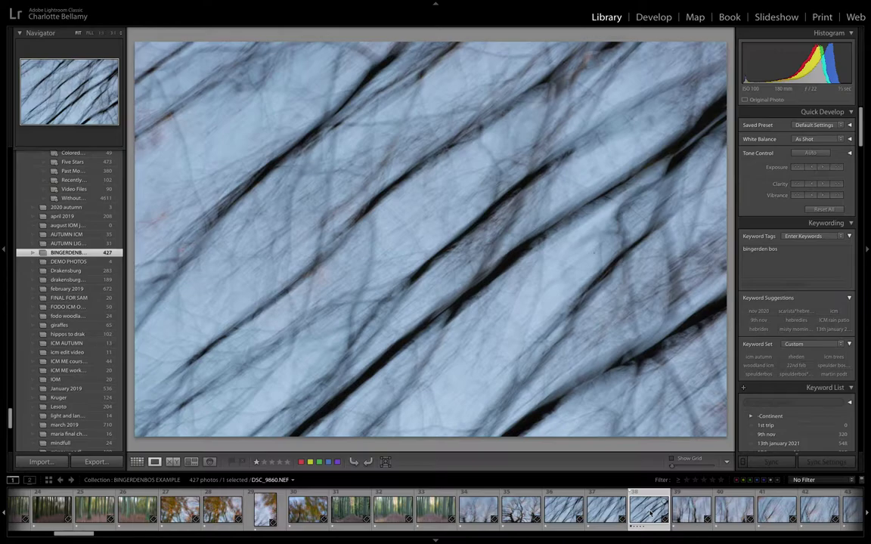
scroll(684, 513, "down", 2)
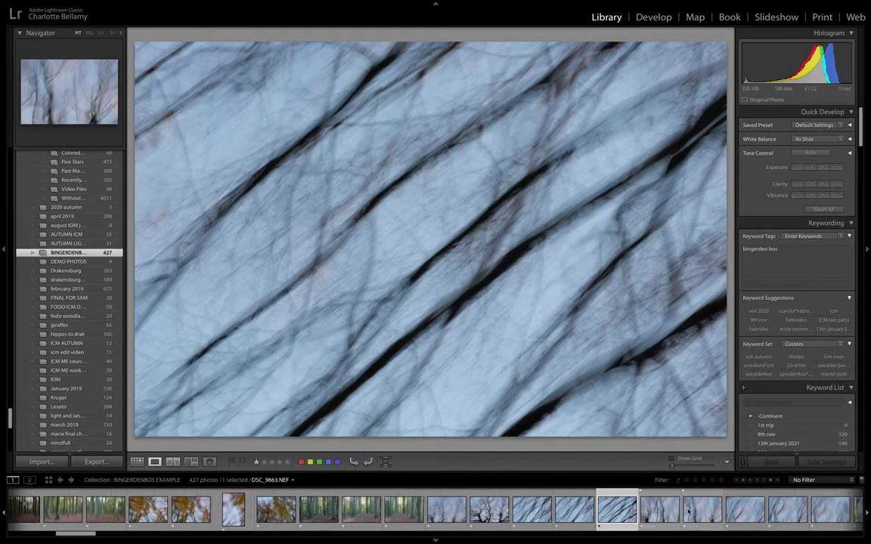
scroll(688, 513, "down", 3)
left_click(700, 514)
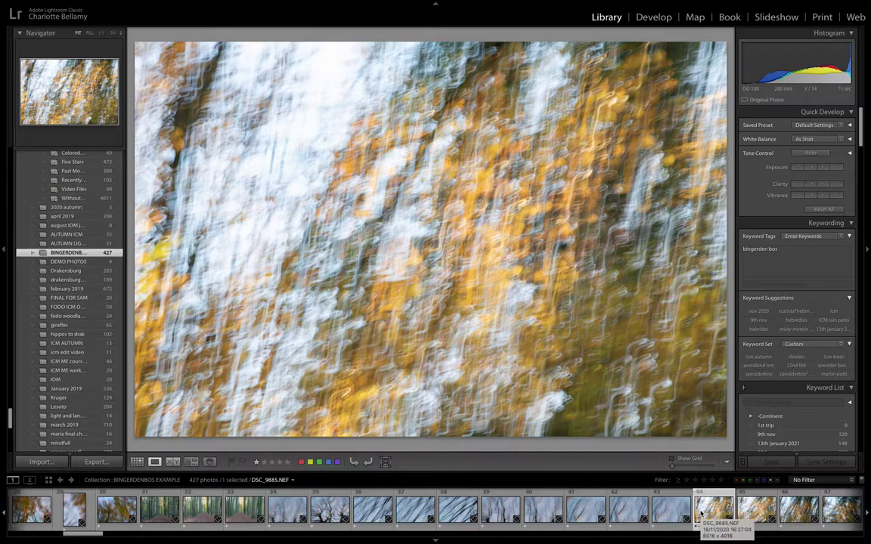
Look through woodland photos DSC_9889 to DSC_9899 as blend candidates
scroll(703, 514, "down", 2)
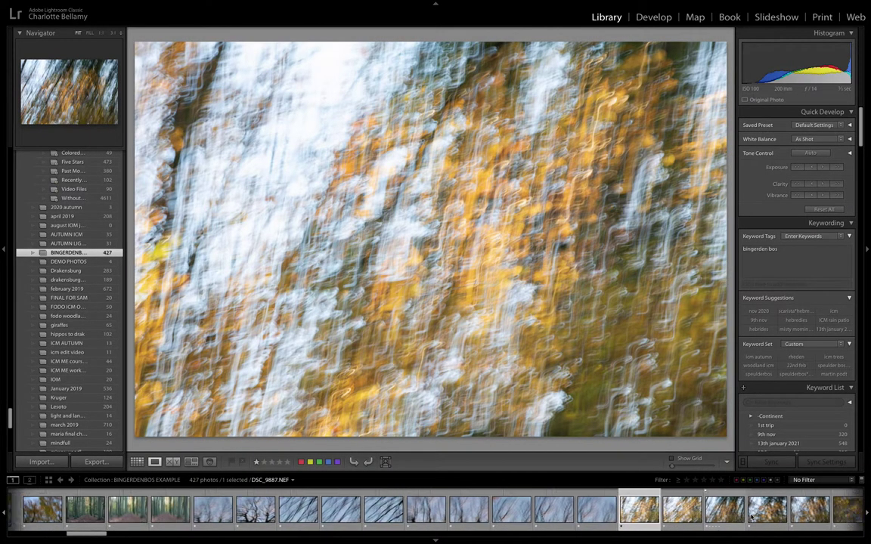
left_click(709, 516)
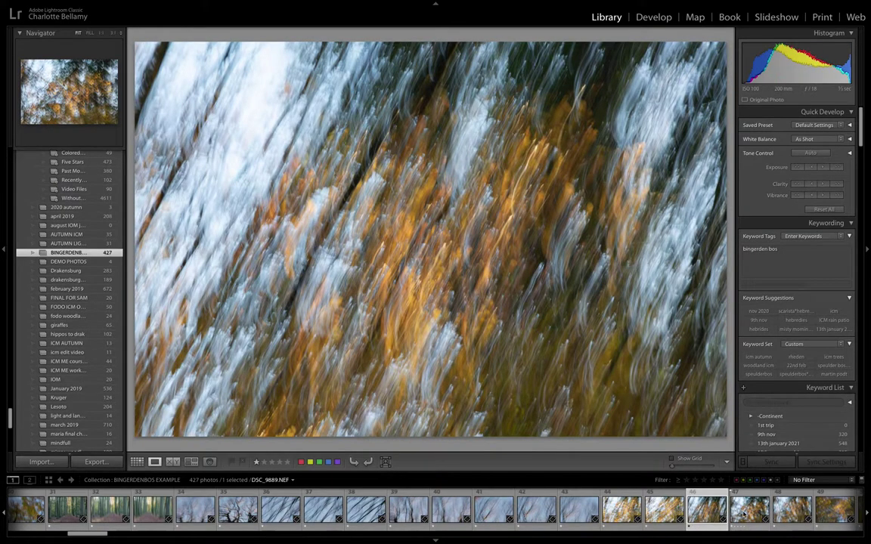
left_click(745, 514)
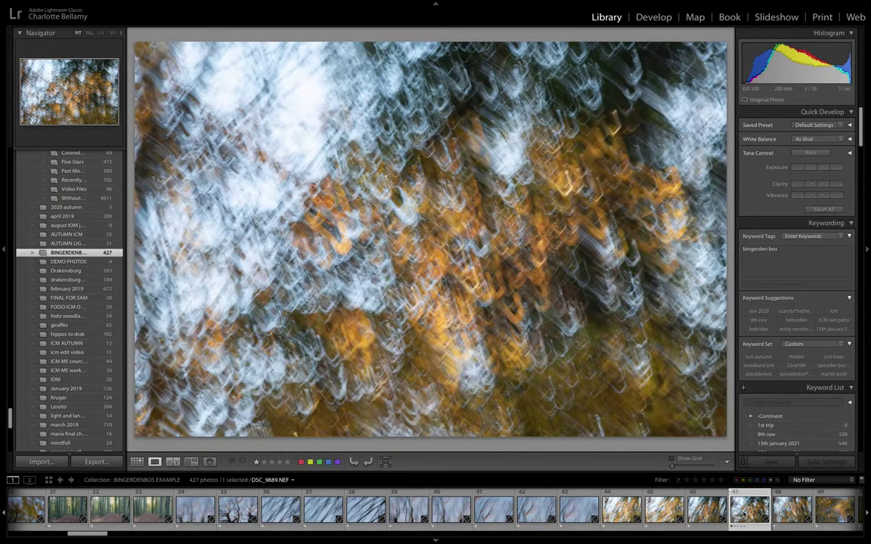
left_click(784, 517)
left_click(821, 515)
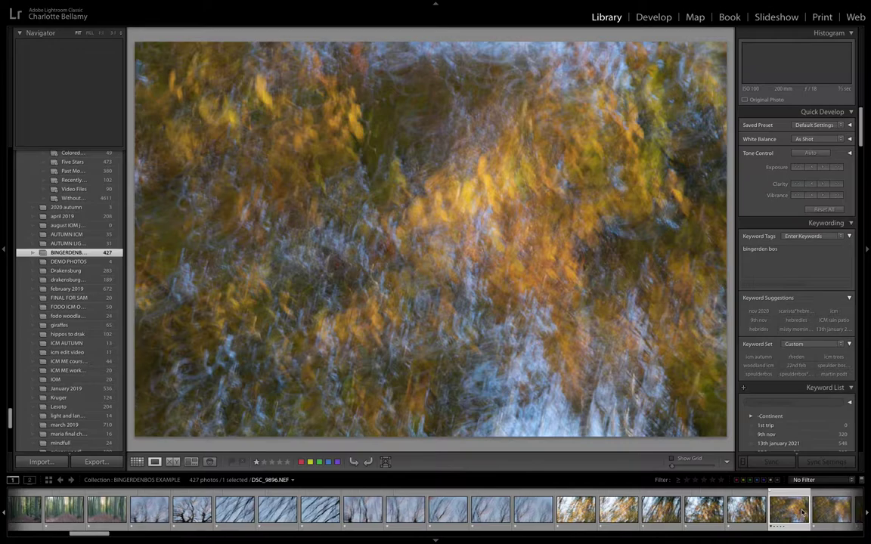
left_click(821, 514)
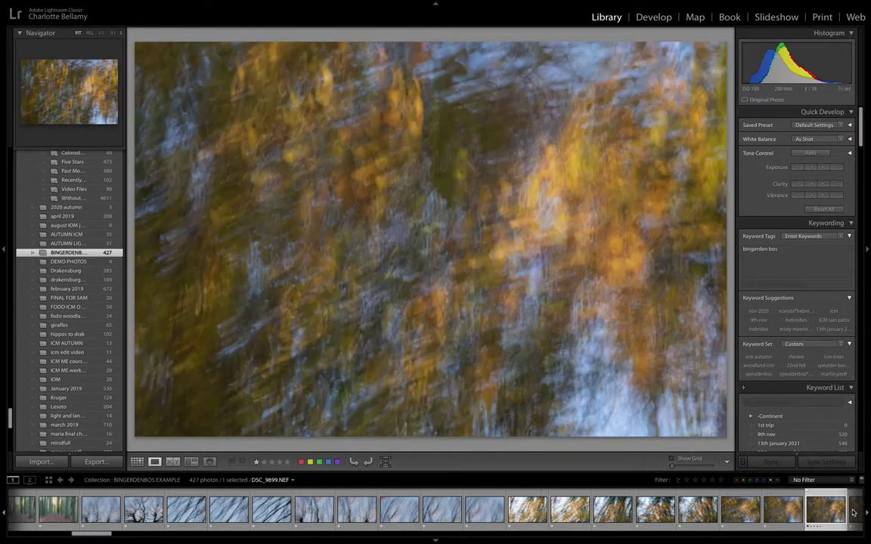
left_click(824, 516)
key("Right")
key("Right")
key("Right")
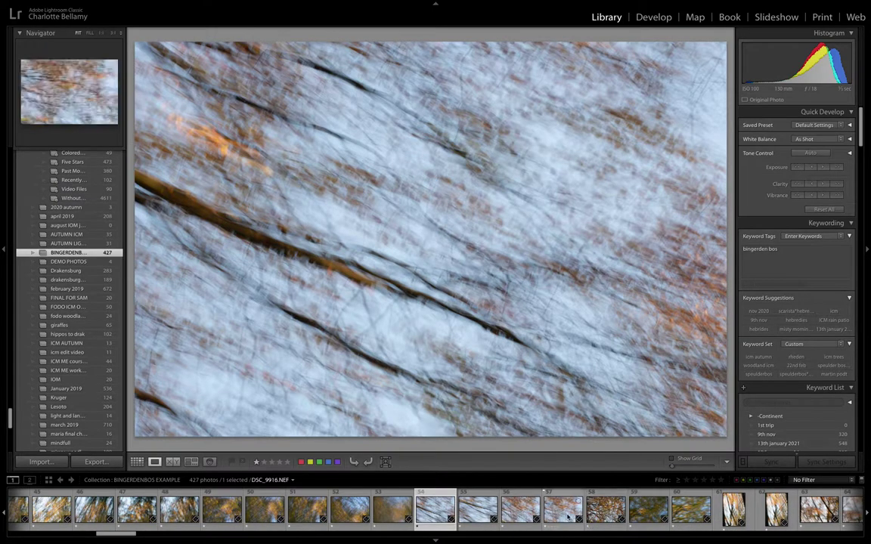
Compare DSC_9916, DSC_9917, DSC_9958 and the orange-trunk and vertical-tree shots
left_click(569, 516)
left_click(597, 512)
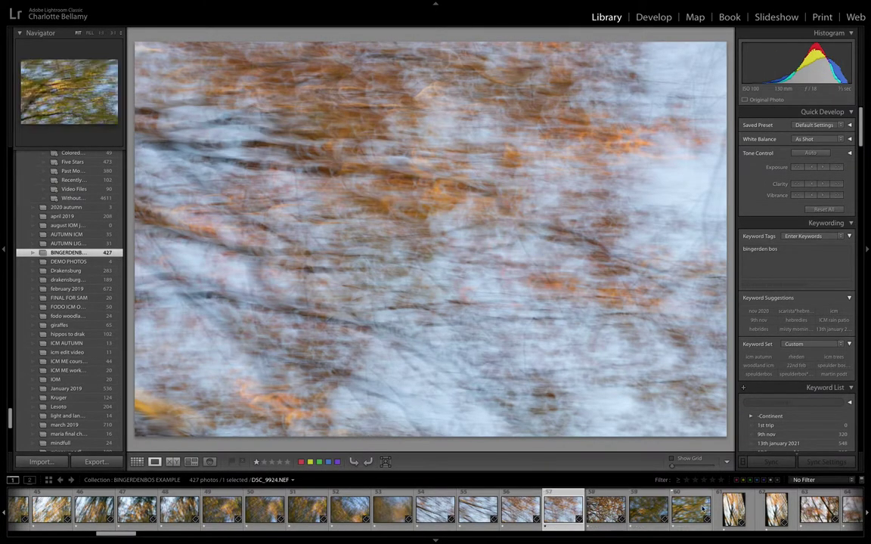
left_click(734, 511)
scroll(624, 522, "down", 3)
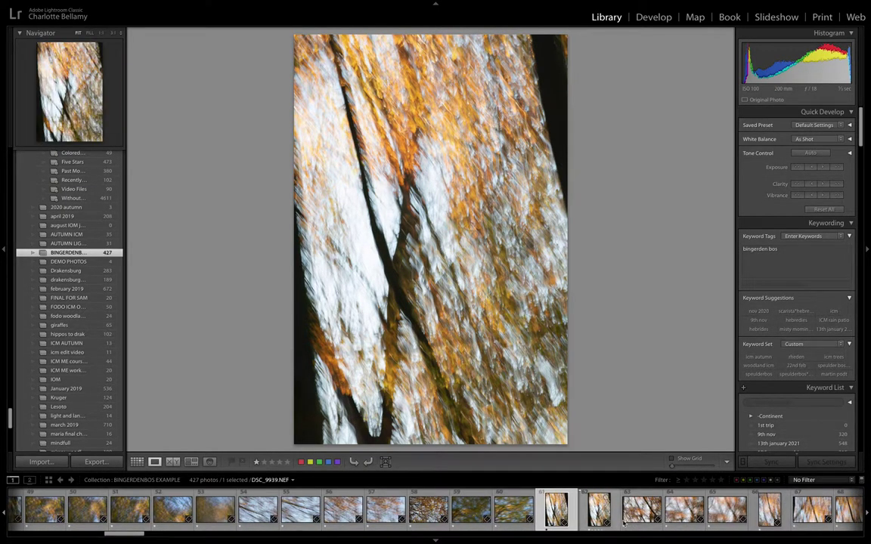
left_click(814, 511)
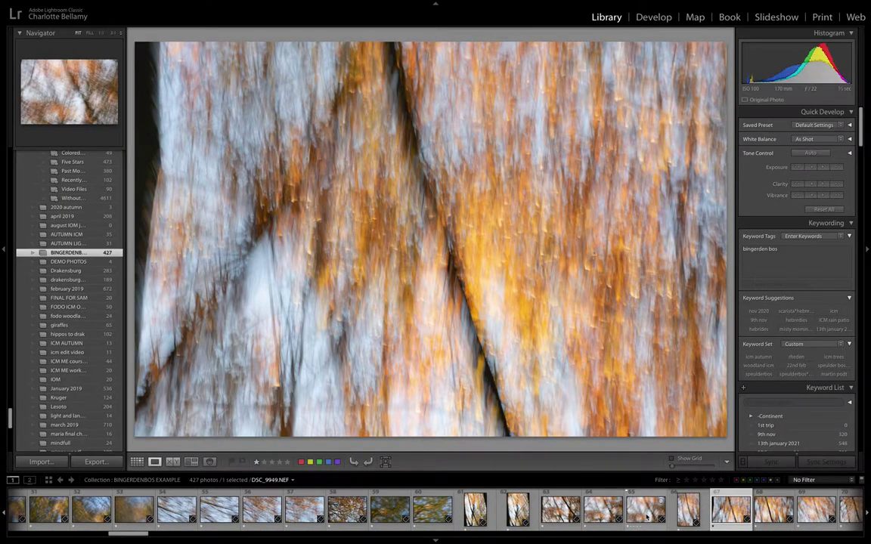
left_click(647, 510)
left_click(741, 511)
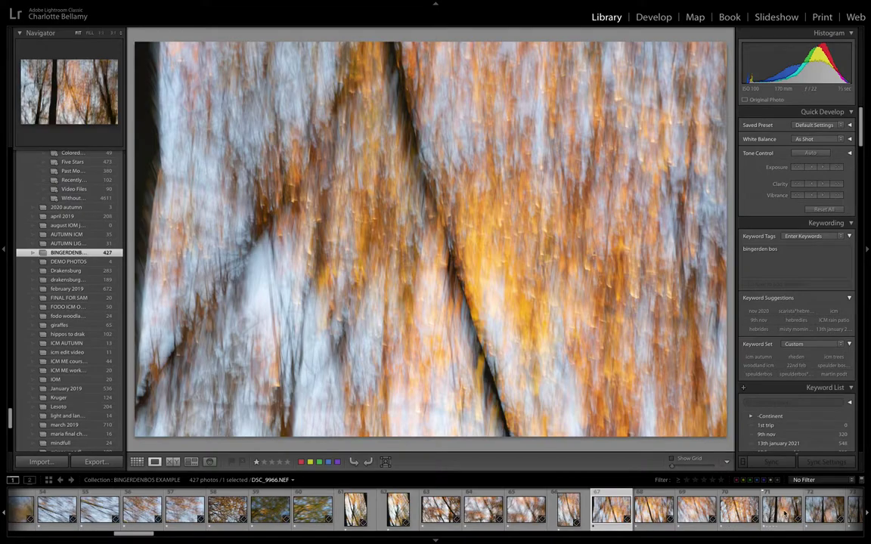
left_click(785, 514)
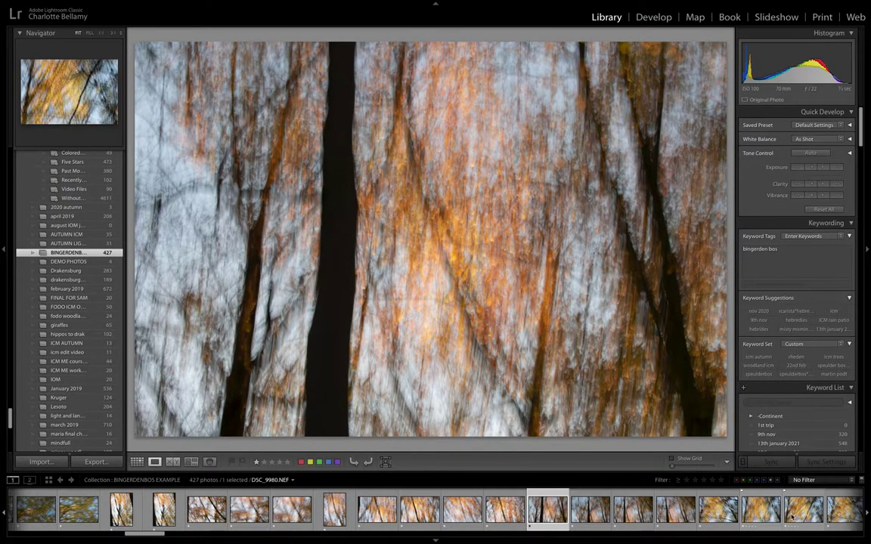
View DSC_9982, DSC_9987, the golden-leaf ICM shot, DSC_9992 and DSC_9995, then skim ahead
left_click(807, 515)
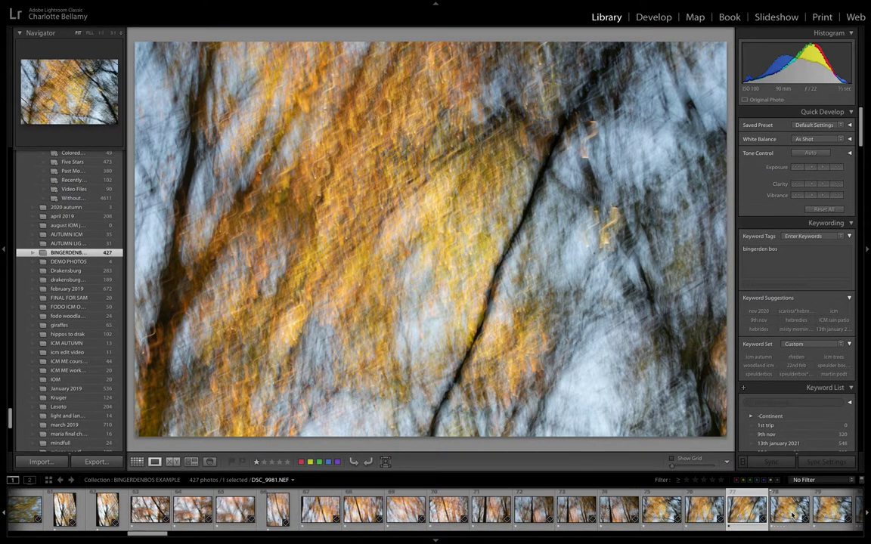
left_click(790, 514)
left_click(791, 514)
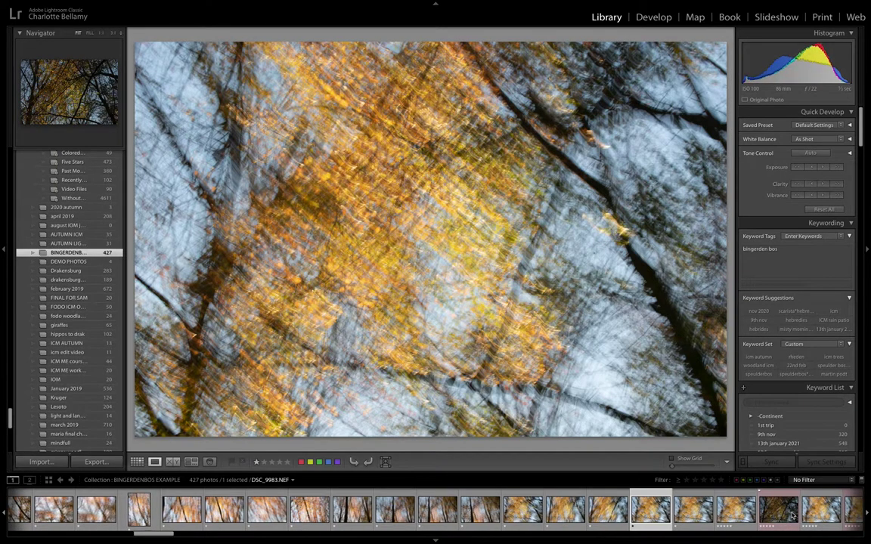
left_click(648, 514)
left_click(684, 512)
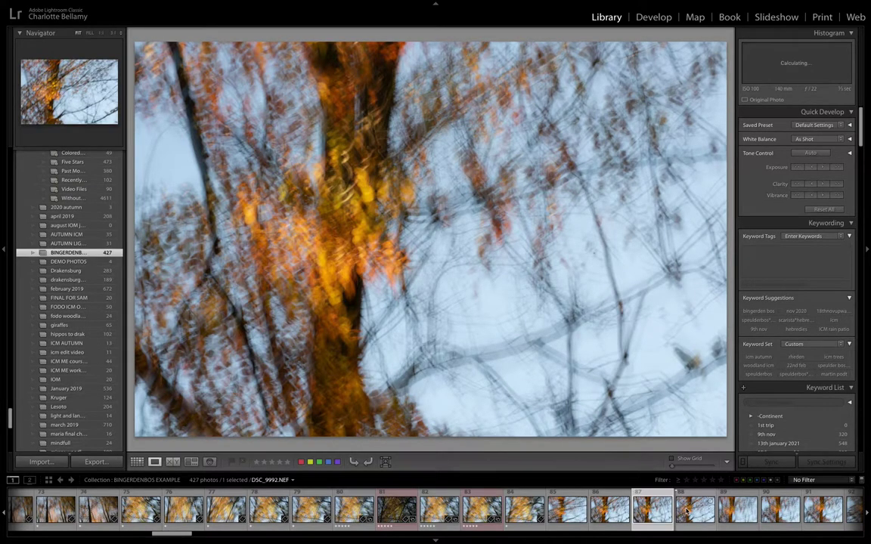
left_click(687, 512)
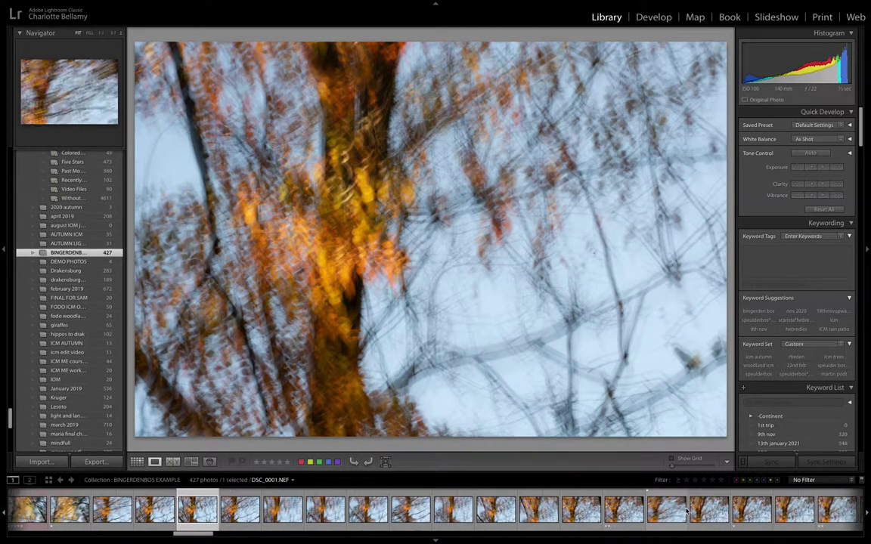
left_click(687, 513)
left_click(686, 512)
left_click(686, 513)
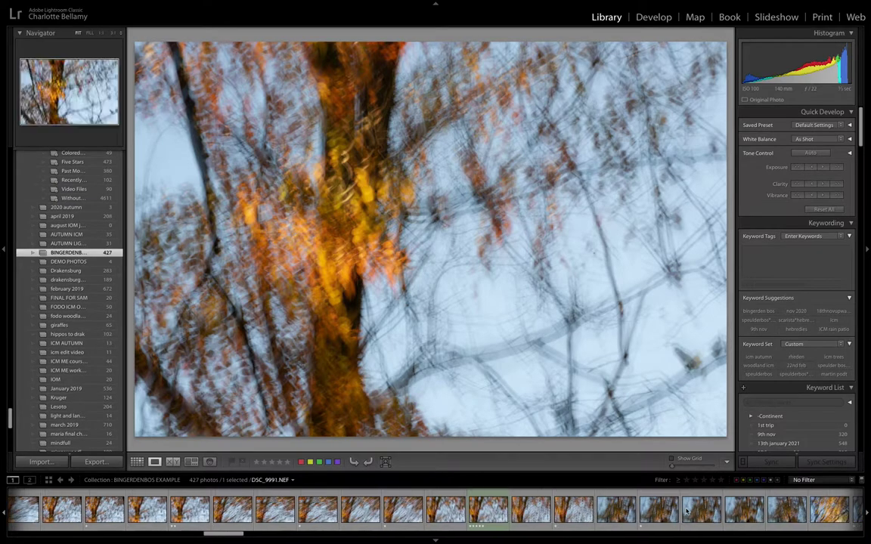
left_click(686, 513)
Browse DSC_0012 through DSC_0029, including the blue-sky dark-trunk photos
left_click(647, 519)
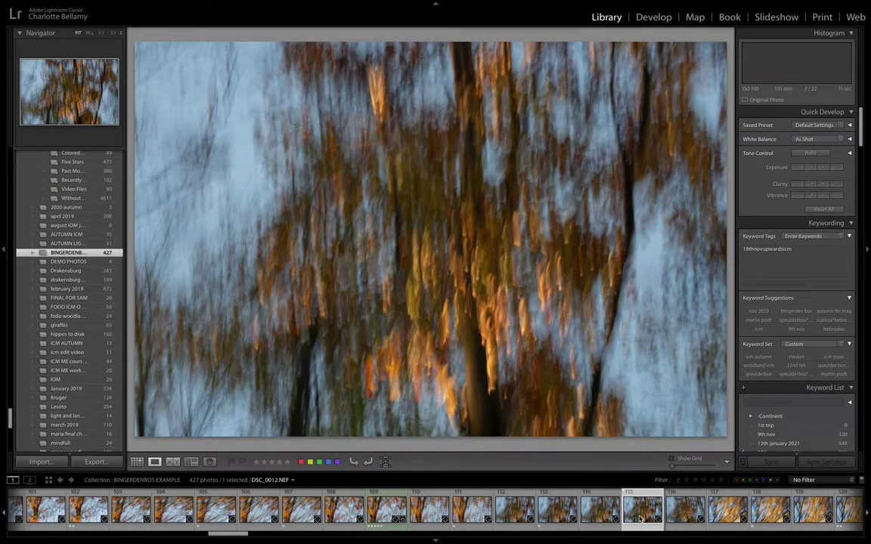
left_click(630, 517)
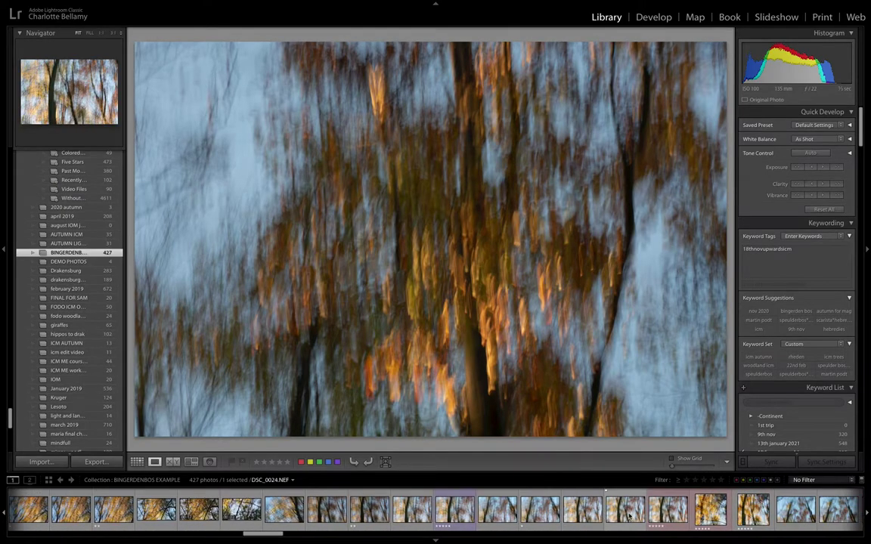
key("Right")
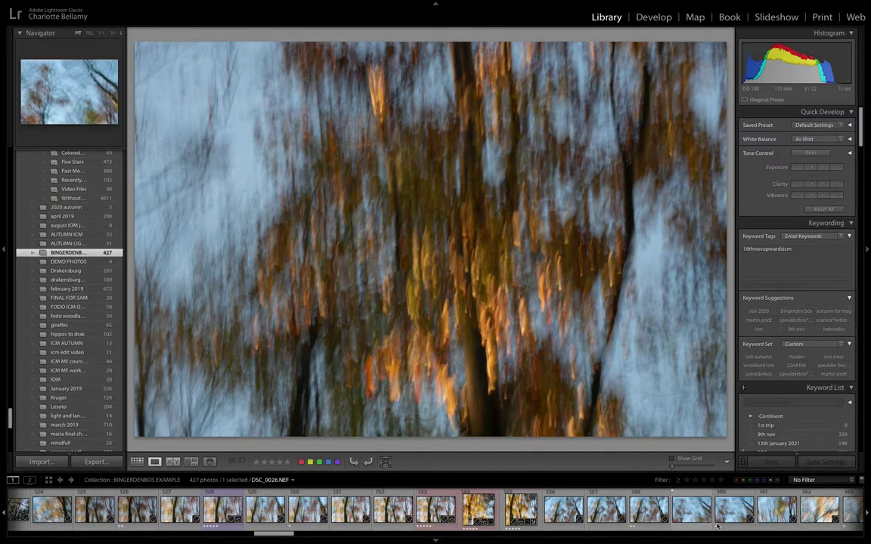
left_click(648, 517)
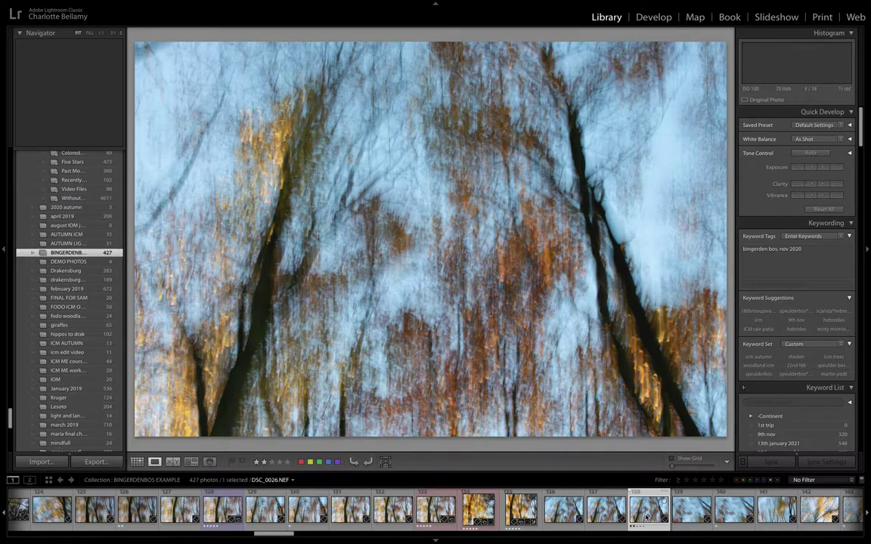
left_click(777, 514)
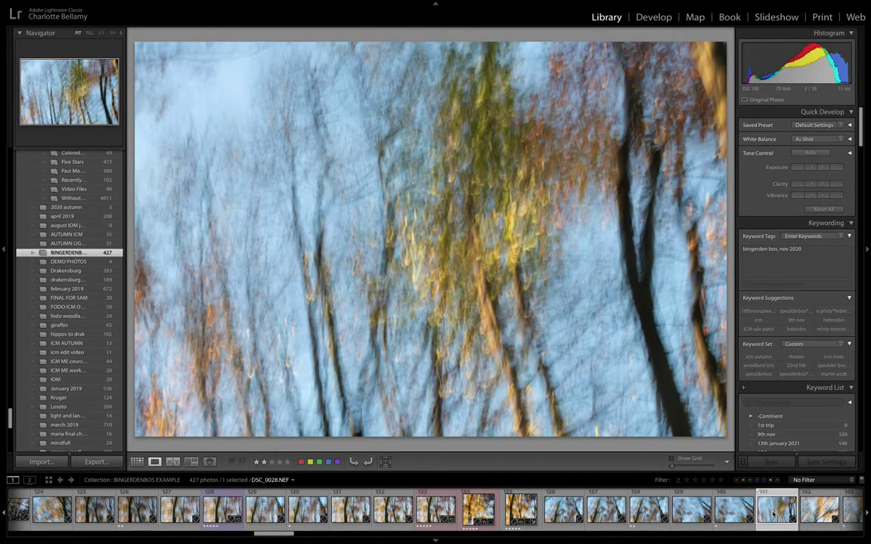
left_click(815, 514)
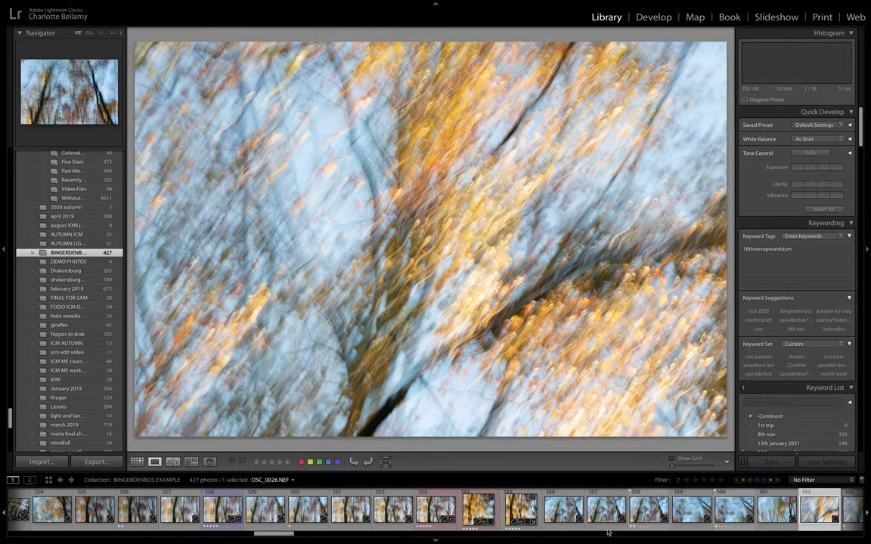
scroll(542, 533, "down", 2)
key("Right")
key("Right")
key("Right")
key("Right")
key("Right")
key("Right")
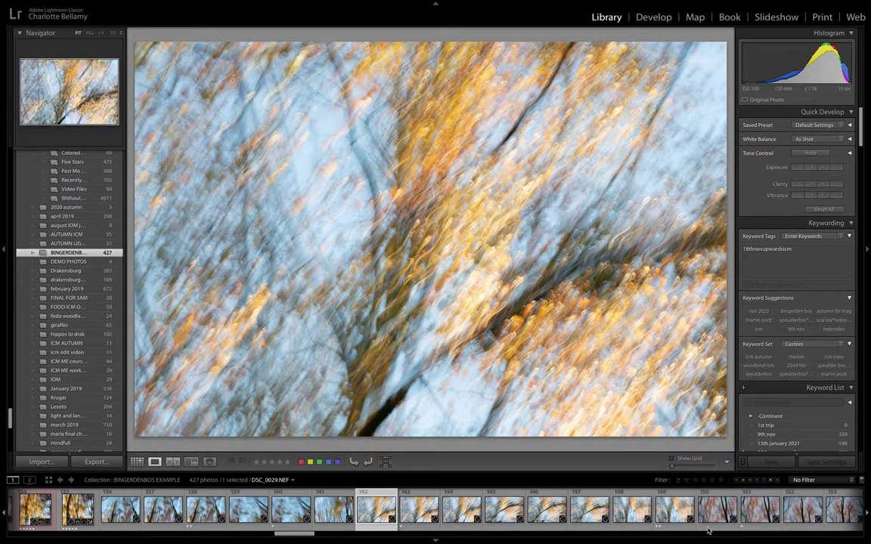
Step through DSC_0034 to DSC_0055 and end on the golden-and-blue blend DSC_0069-Edit.tif
left_click(715, 511)
key("Right")
key("Right")
key("Right")
key("Right")
key("Right")
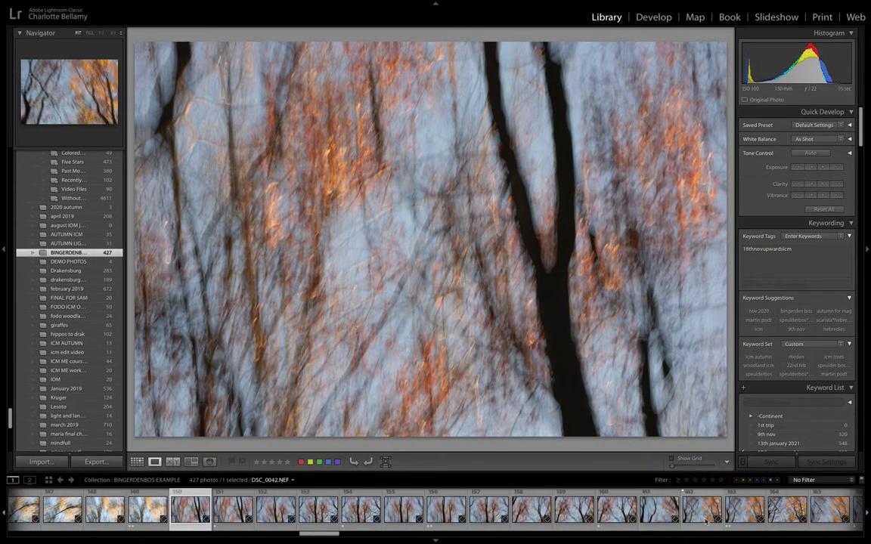
left_click(659, 513)
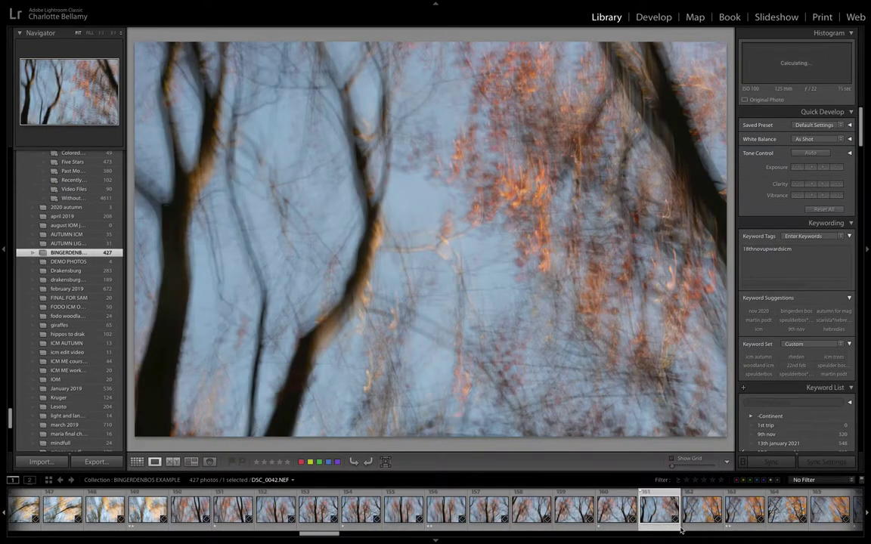
left_click(744, 525)
key("Right")
key("Right")
key("Right")
key("Right")
key("Right")
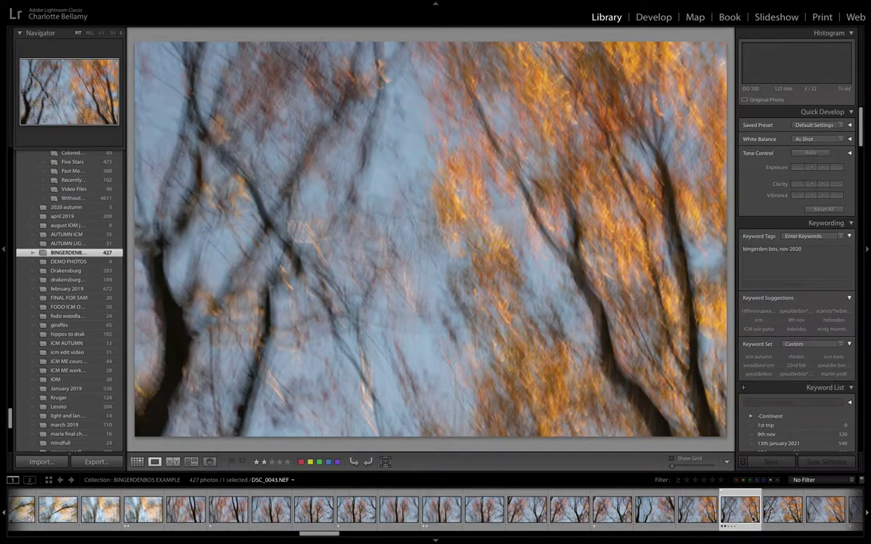
scroll(753, 520, "down", 4)
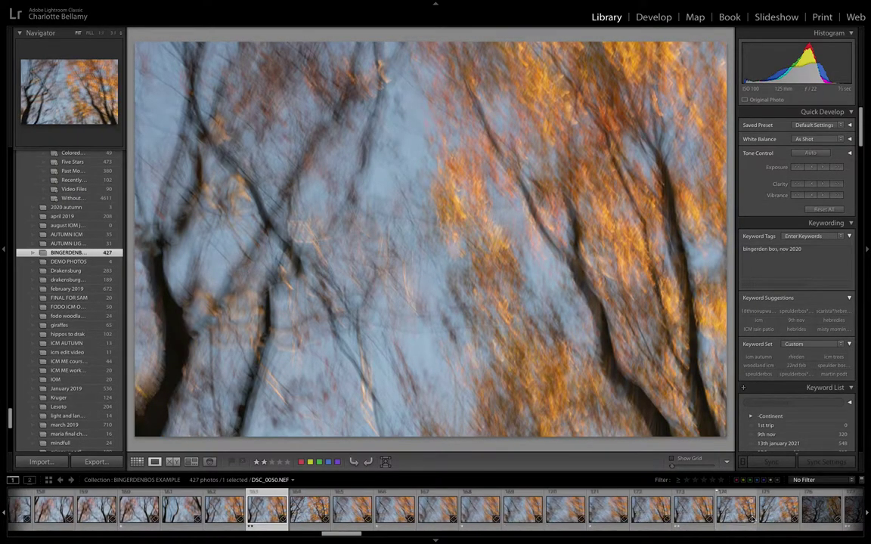
left_click(742, 525)
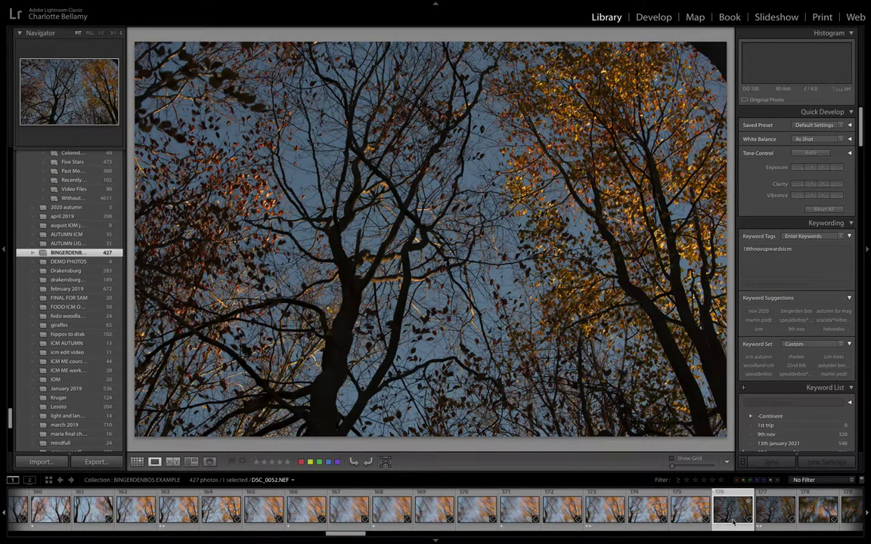
key("Right")
key("Right")
key("Right")
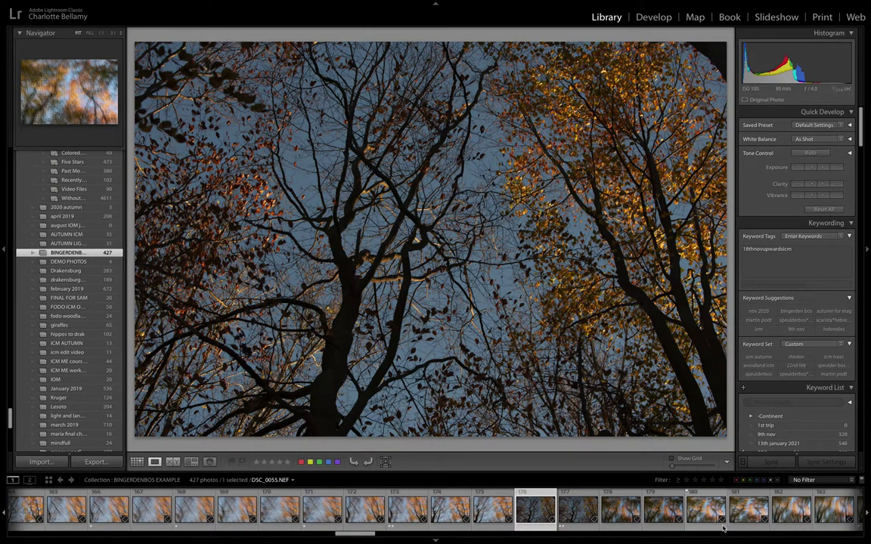
left_click(723, 525)
scroll(741, 520, "down", 7)
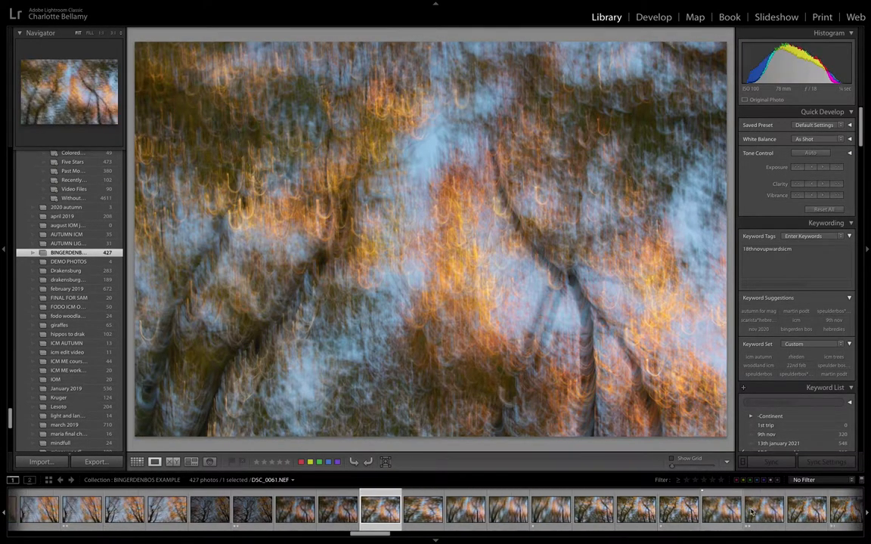
scroll(750, 515, "down", 10)
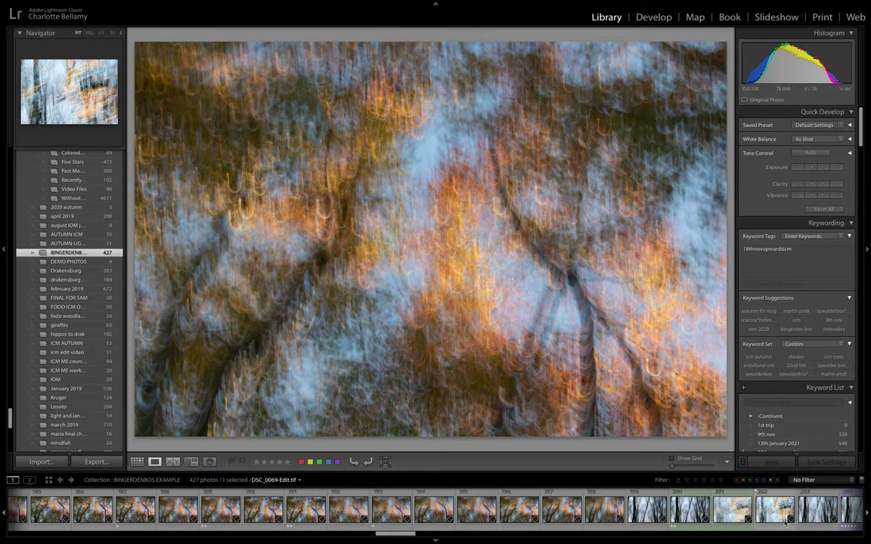
Show DSC_0070, then the pale blue diagonal-branch copy of DSC_0071, scrolling on through later shots
left_click(805, 520)
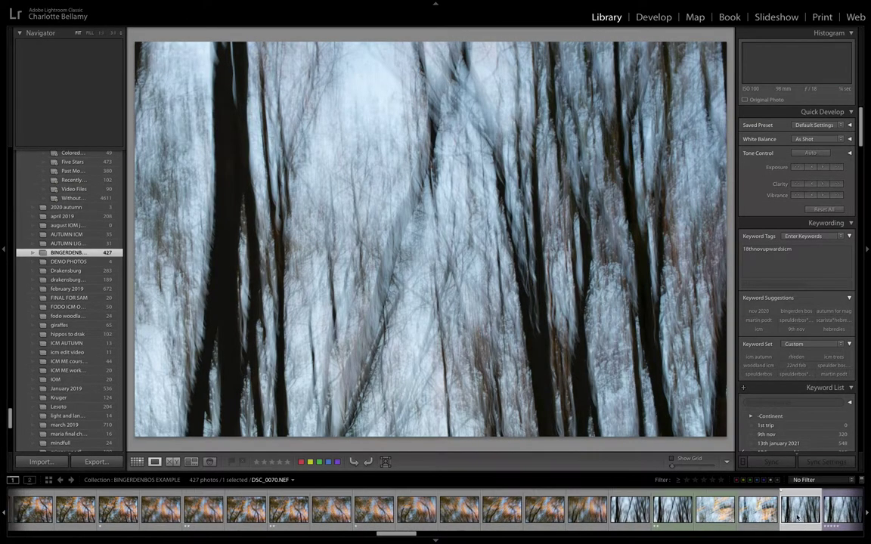
scroll(797, 518, "down", 5)
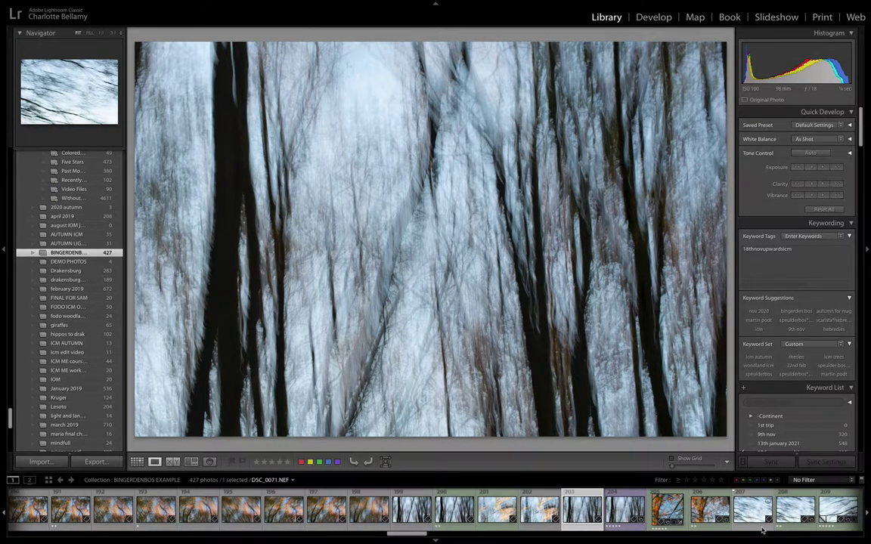
left_click(762, 528)
scroll(771, 522, "down", 3)
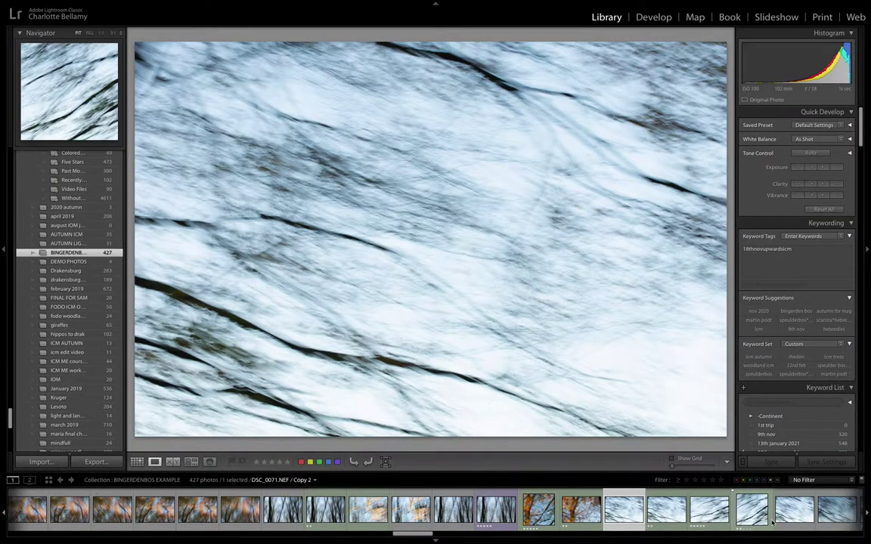
scroll(771, 521, "down", 12)
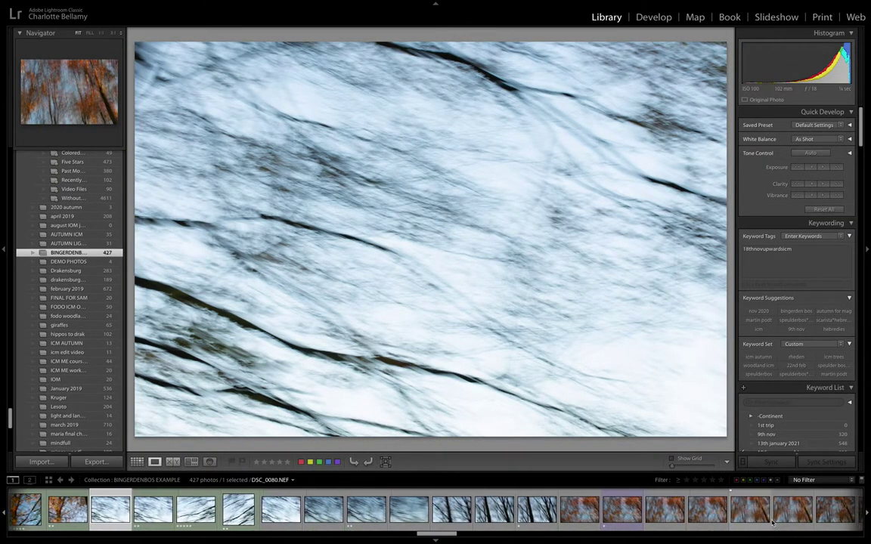
scroll(771, 522, "down", 10)
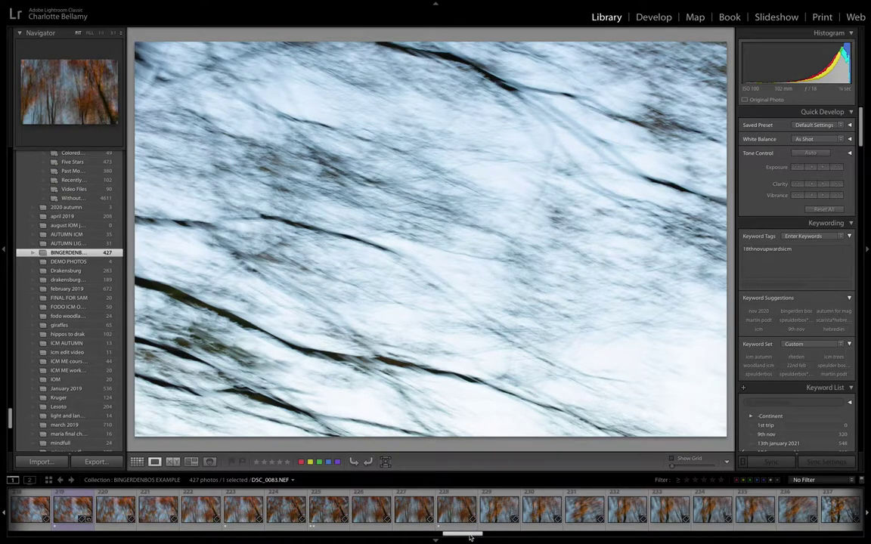
left_click_drag(471, 537, 473, 537)
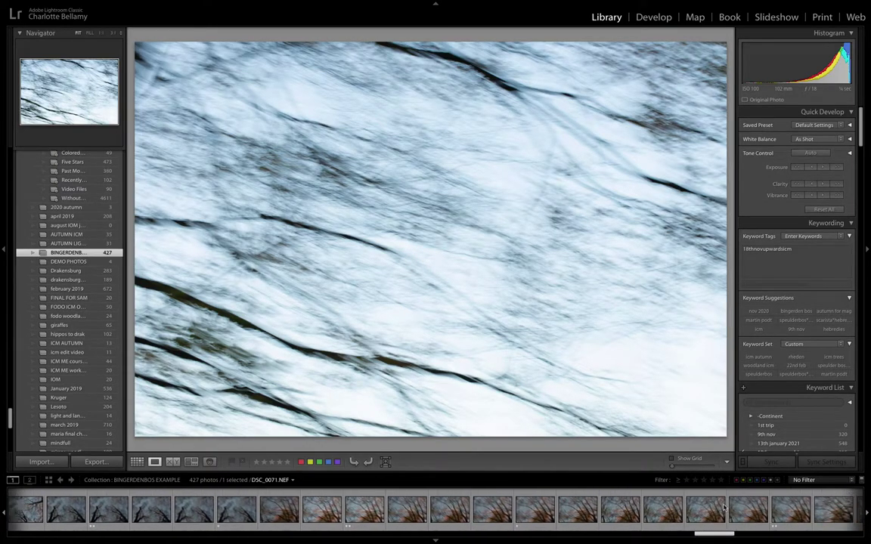
scroll(745, 505, "down", 5)
Look at the DSC_0021 blend and DSC_0188, settle on DSC_0189, then return to Grid view
left_click(569, 511)
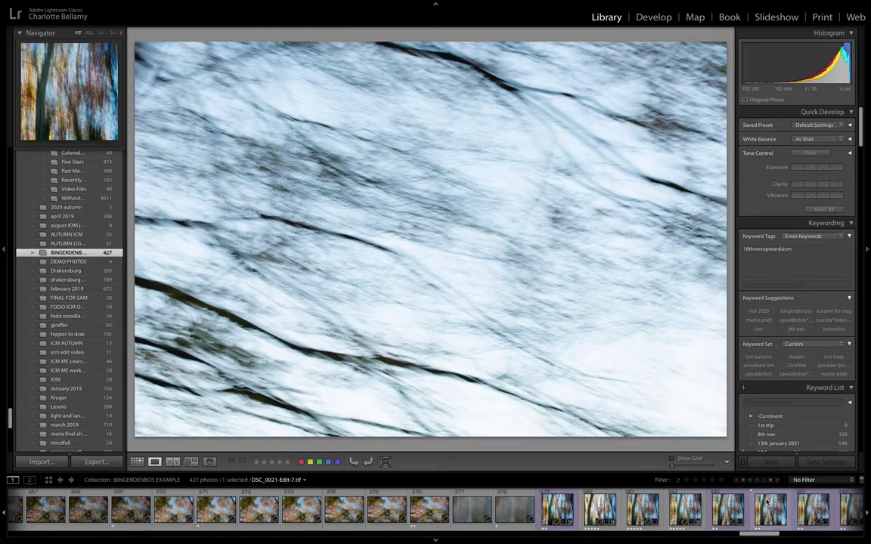
left_click(514, 514)
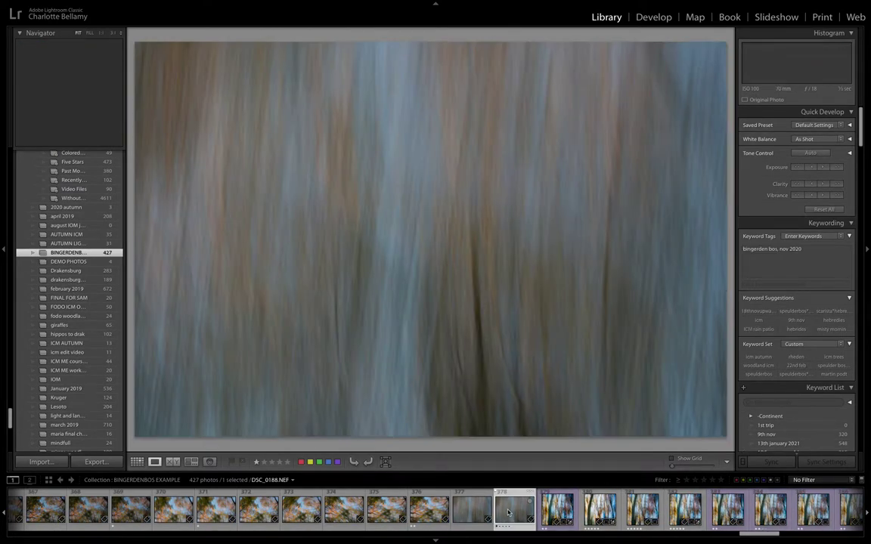
left_click_drag(760, 534, 782, 533)
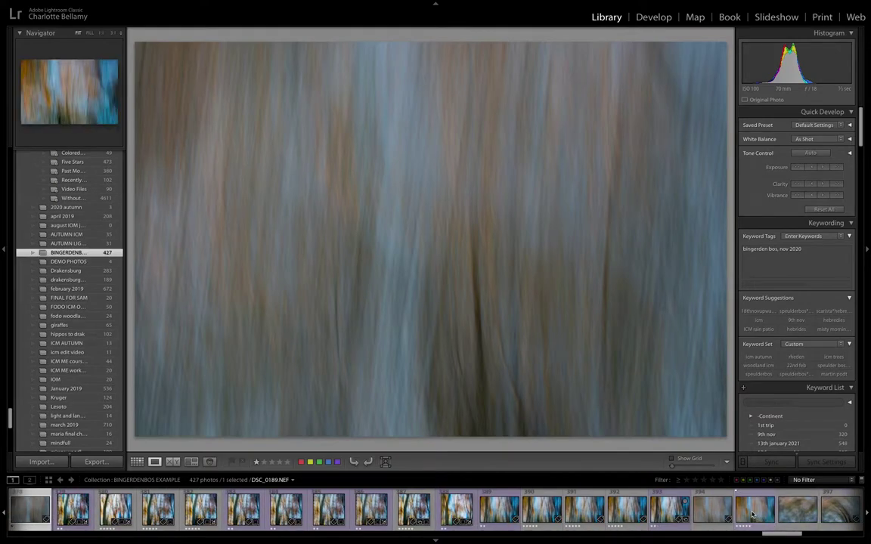
left_click(753, 515)
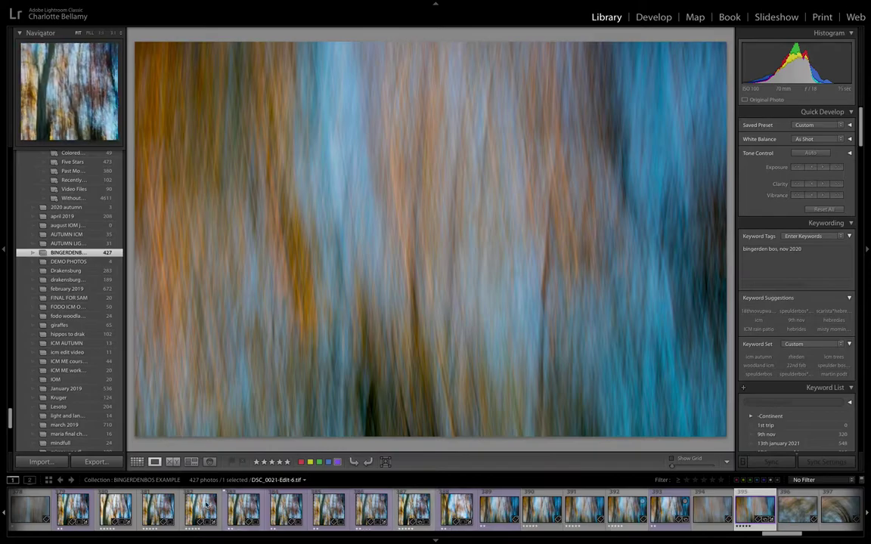
left_click(137, 462)
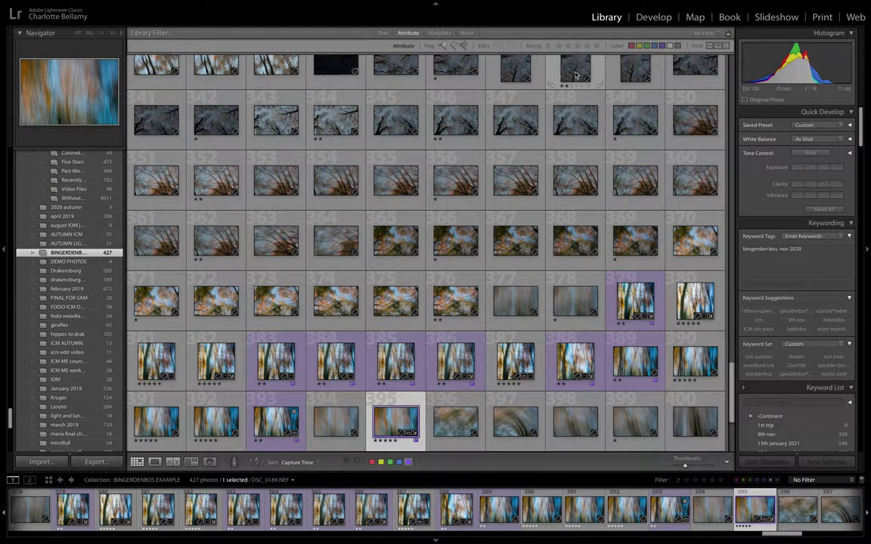
Filter to five-star photos labelled green or purple and select the fourth, DSC_0001-Edit.tif
left_click(597, 46)
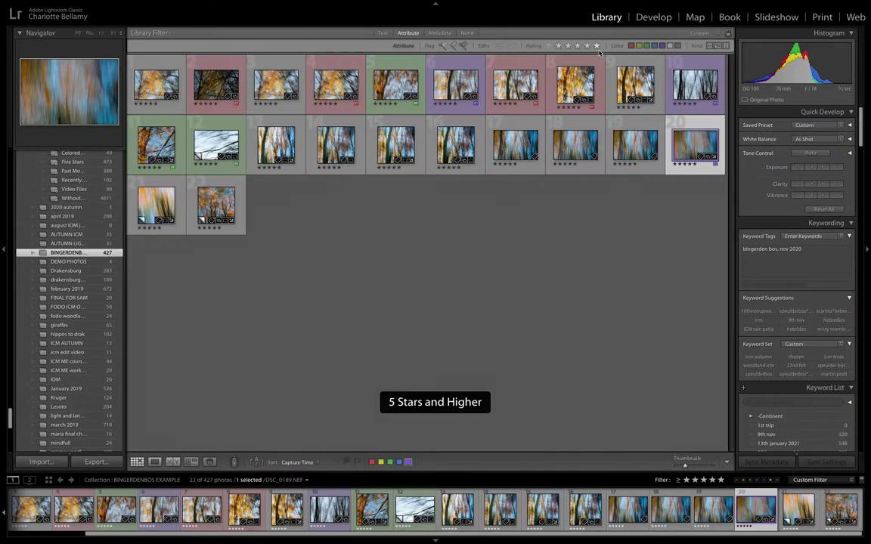
left_click(647, 45)
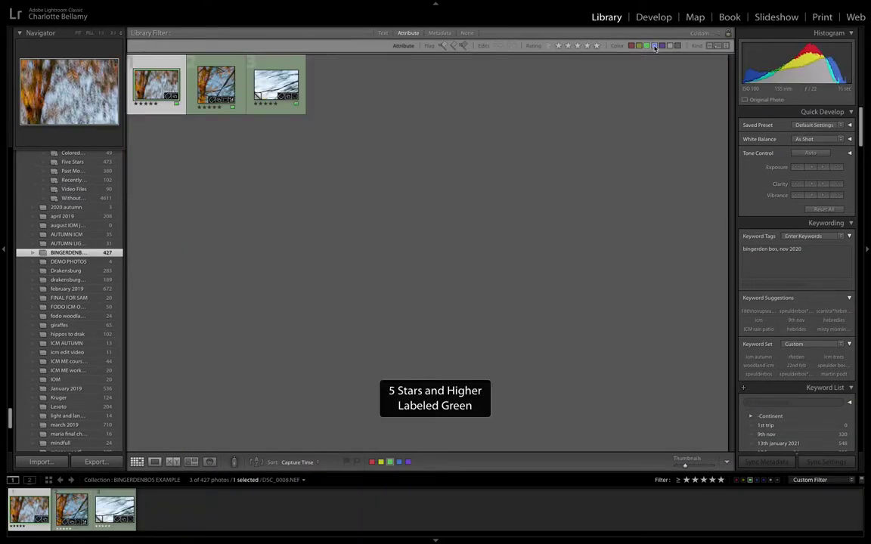
left_click(661, 46)
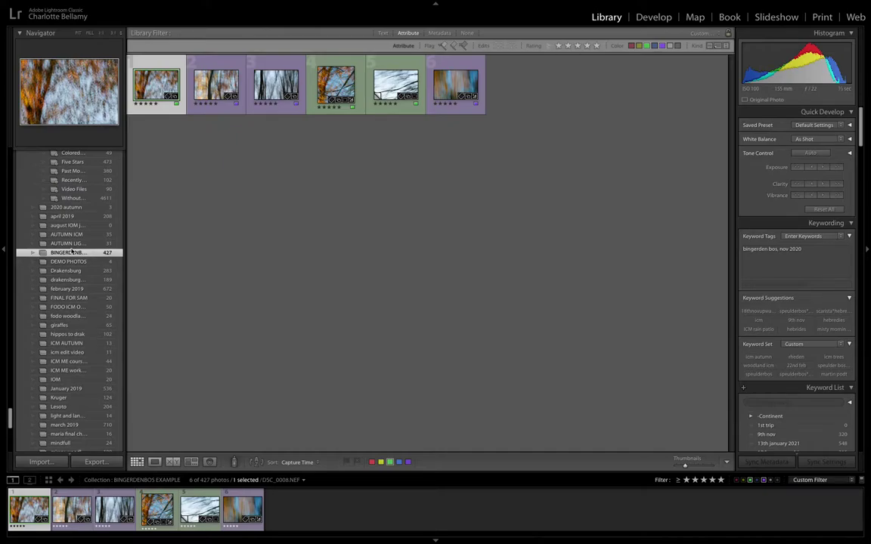
left_click(343, 75)
Preview DSC_0001-Edit.tif large, go back to Grid, and select photos three, two and six
double_click(342, 75)
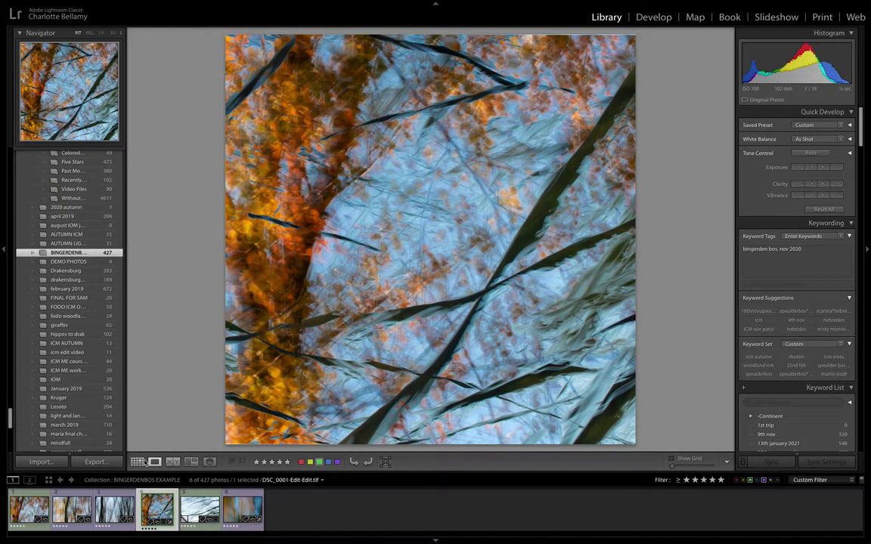
key("g")
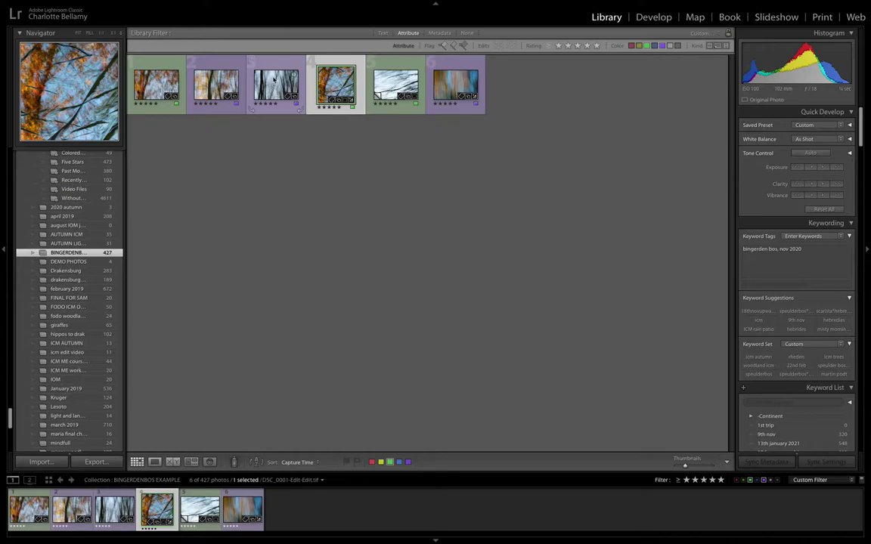
left_click(250, 62)
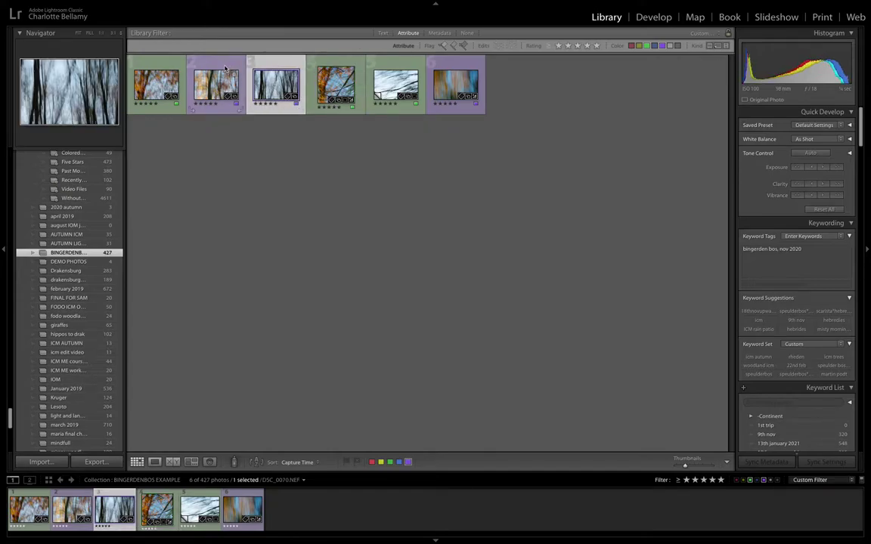
left_click(224, 68, "ctrl")
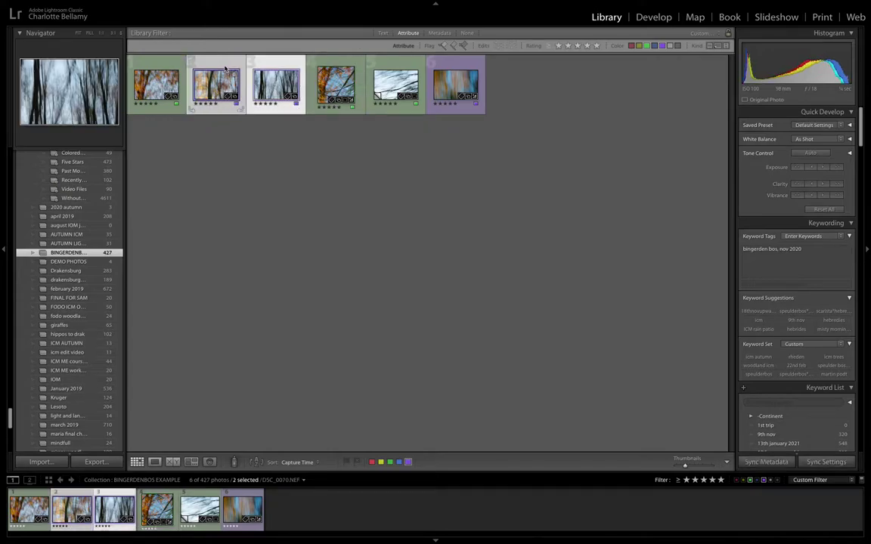
left_click(463, 68, "ctrl")
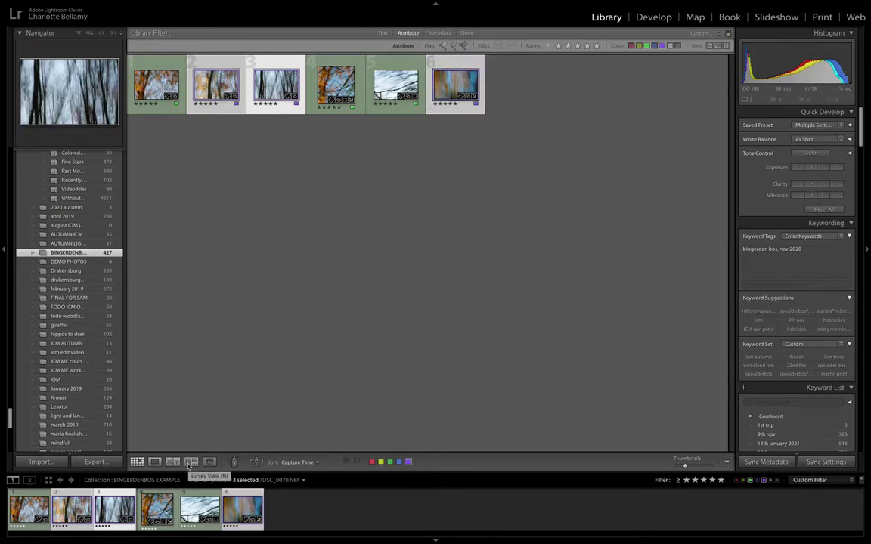
Send the selected photos to Photoshop with Edit In > Open as Layers and check the result
right_click(263, 80)
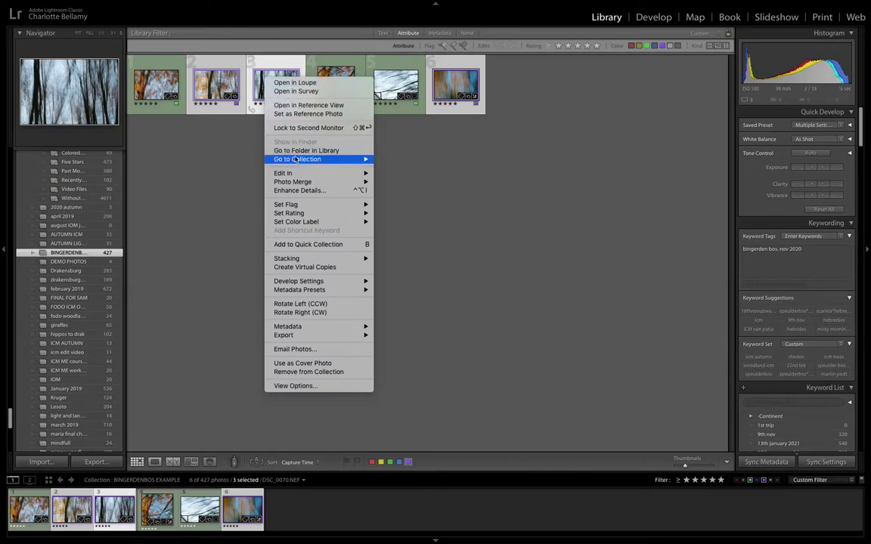
mouse_move(333, 174)
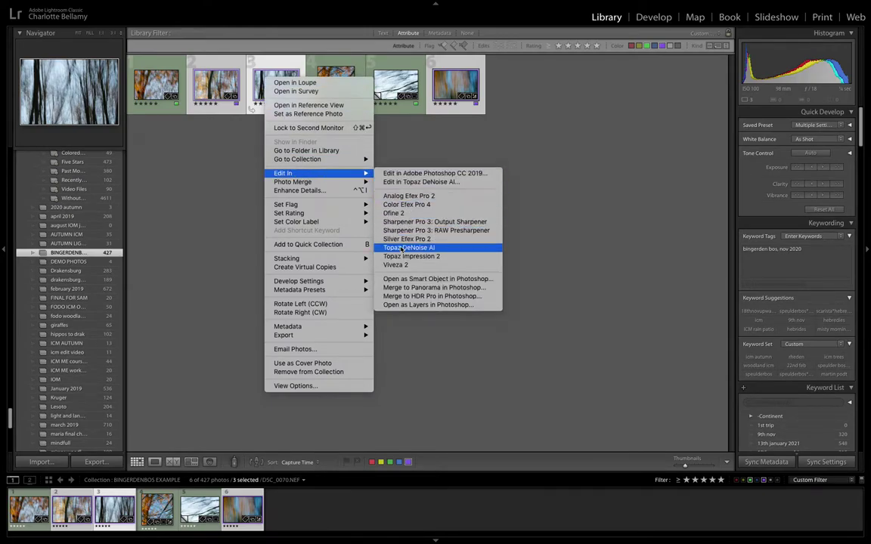
left_click(413, 307)
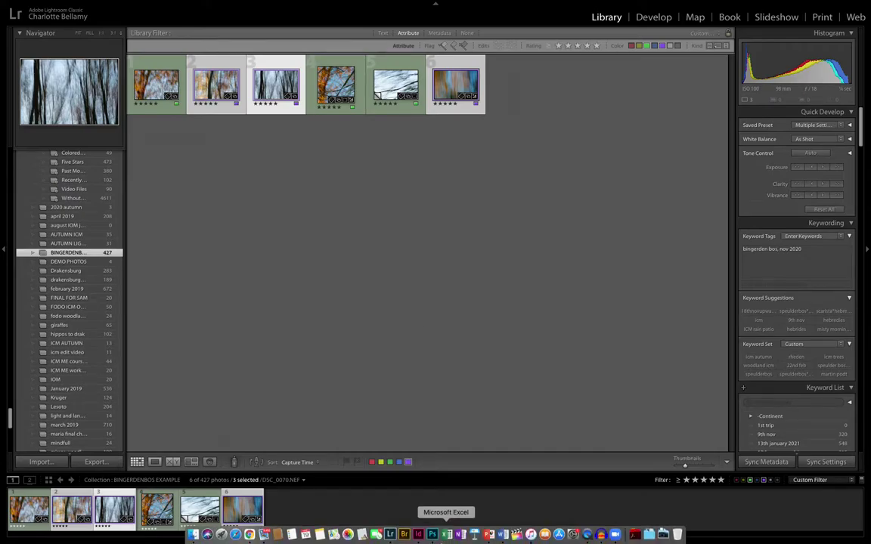
left_click(432, 535)
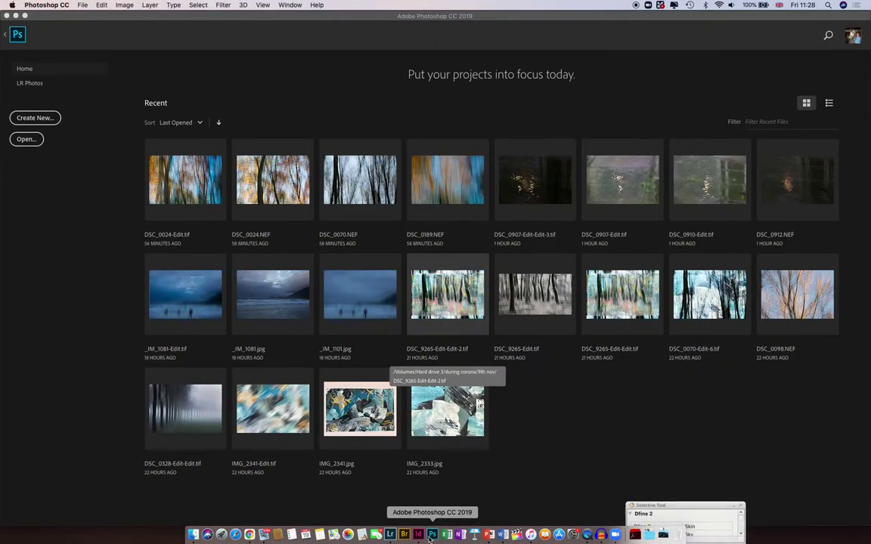
left_click(390, 535)
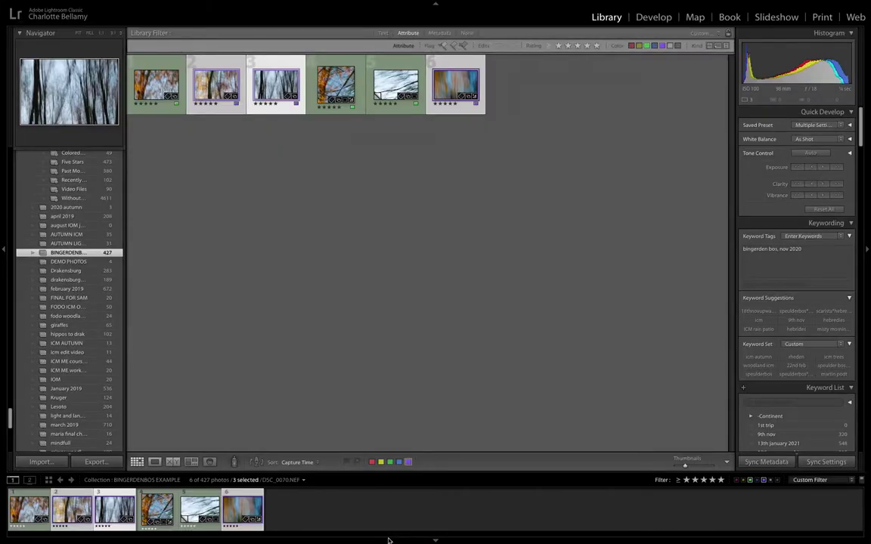
Open the three photos as Photoshop layers again and hide the top DSC_0021 layer
right_click(446, 86)
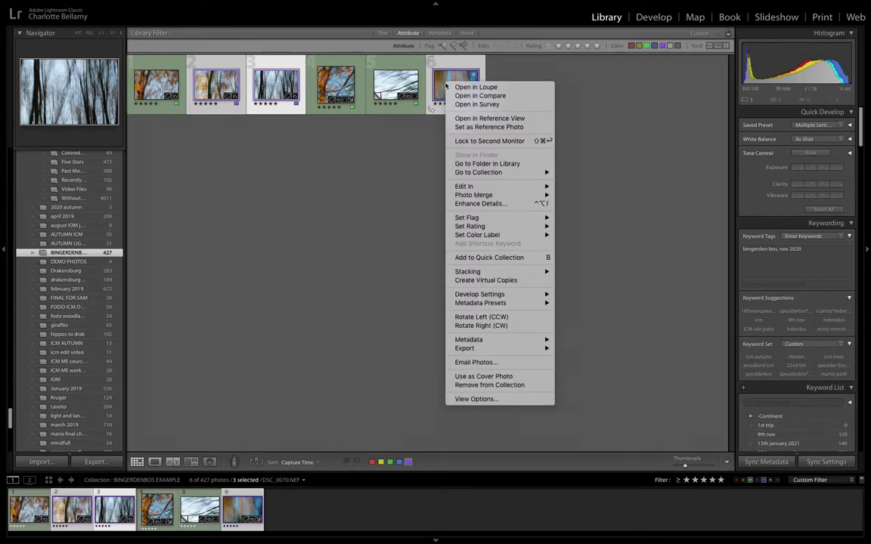
mouse_move(481, 188)
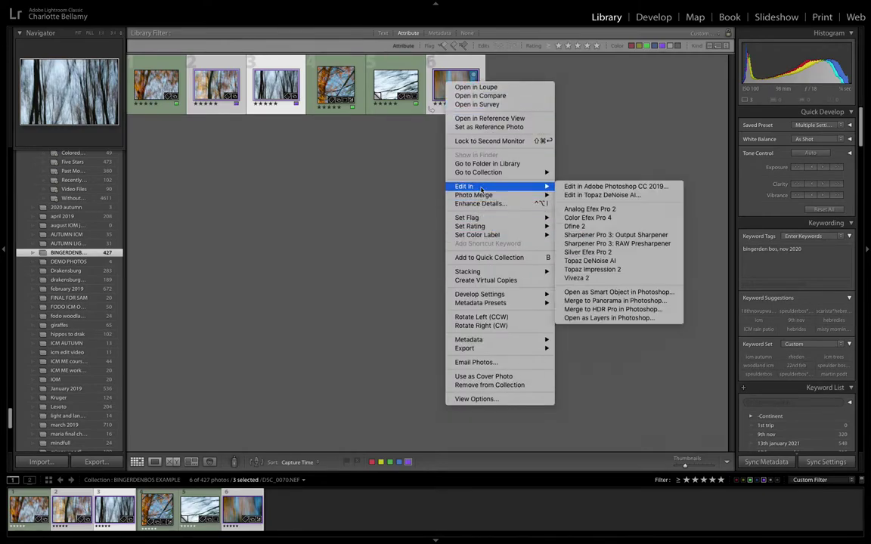
left_click(600, 322)
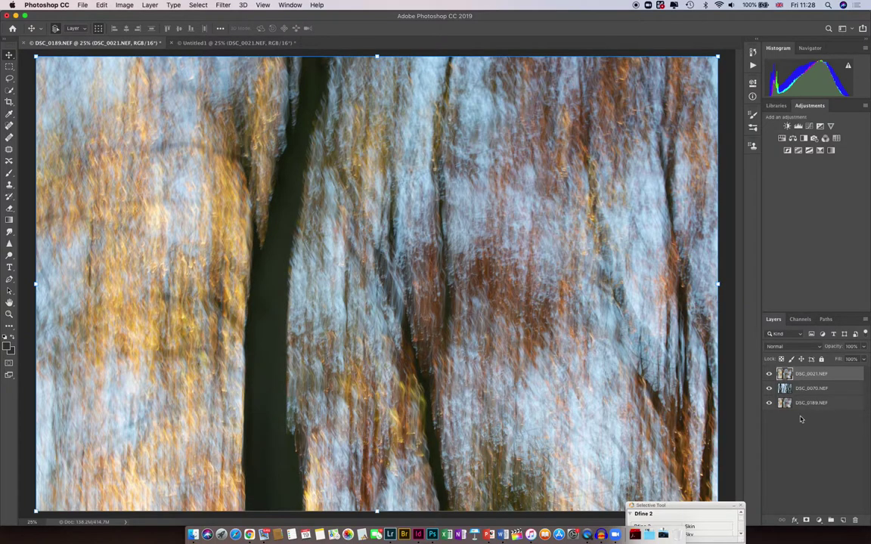
left_click(770, 374)
Turn DSC_0021 back on and briefly hide DSC_0070 before showing it again
left_click(770, 374)
left_click(770, 388)
left_click(770, 387)
Close Untitled1 and DSC_0189.NEF, choosing Don't Save for both
left_click(172, 42)
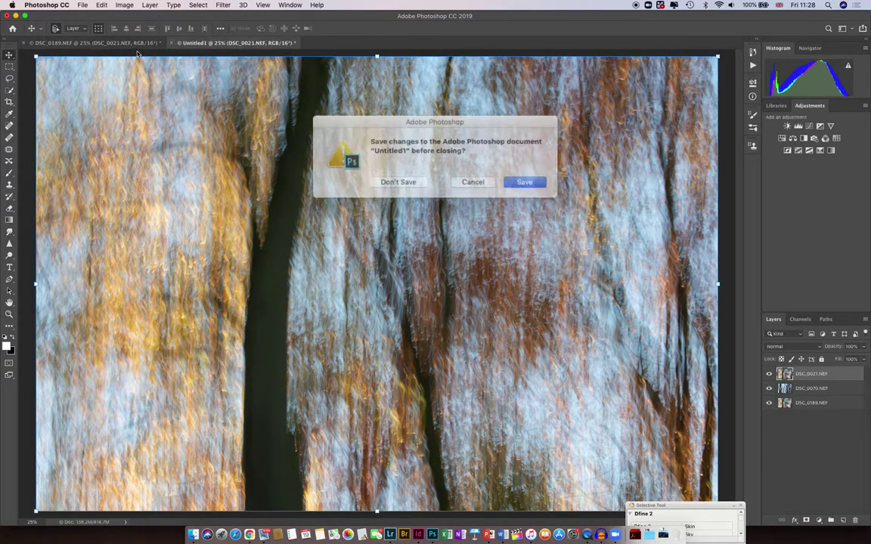
left_click(405, 178)
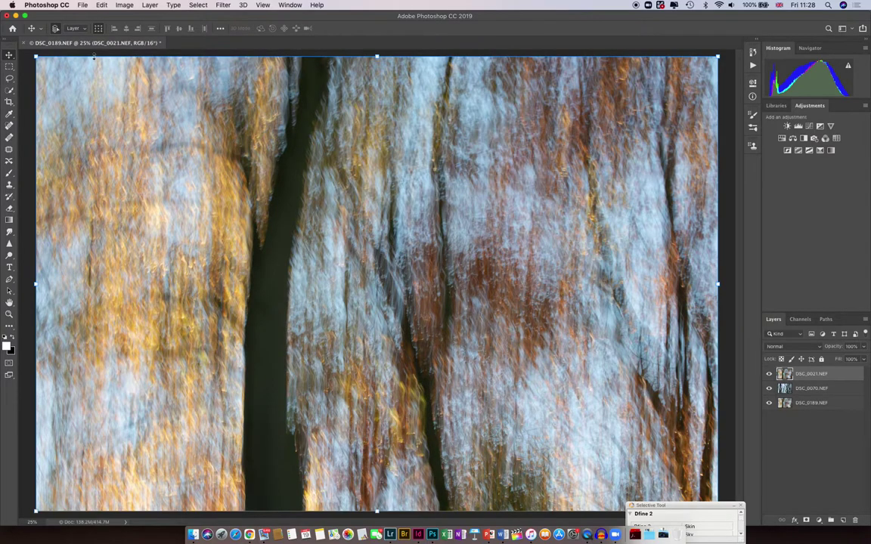
left_click(30, 43)
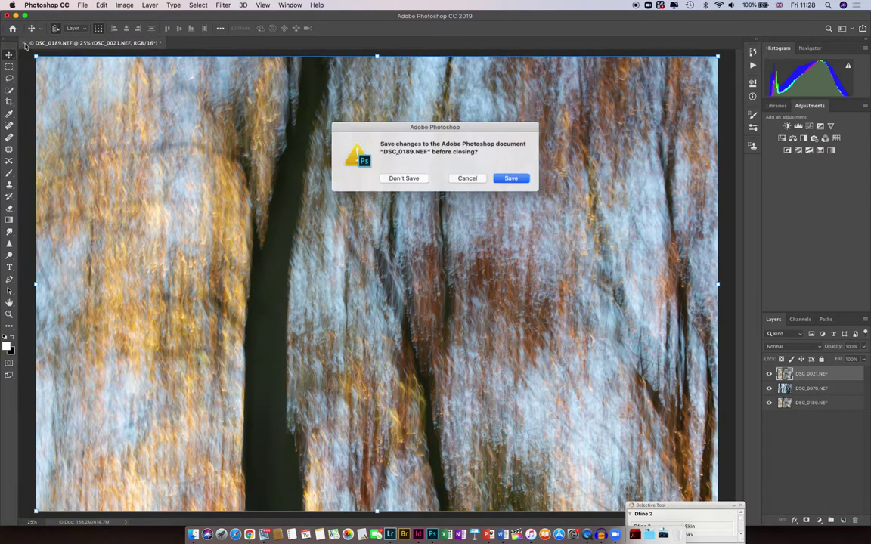
left_click(405, 178)
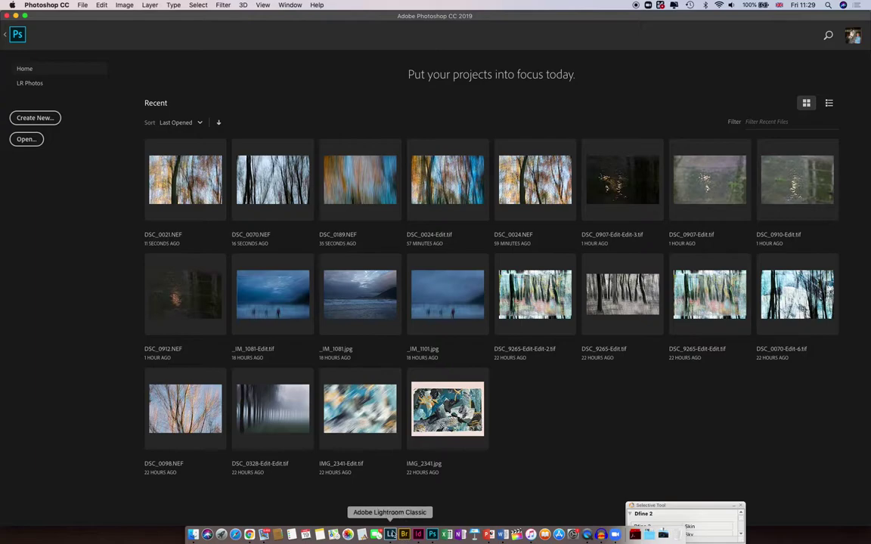
In Lightroom, select DSC_0021, DSC_0070 and DSC_0189 and open them as Photoshop layers
left_click(391, 535)
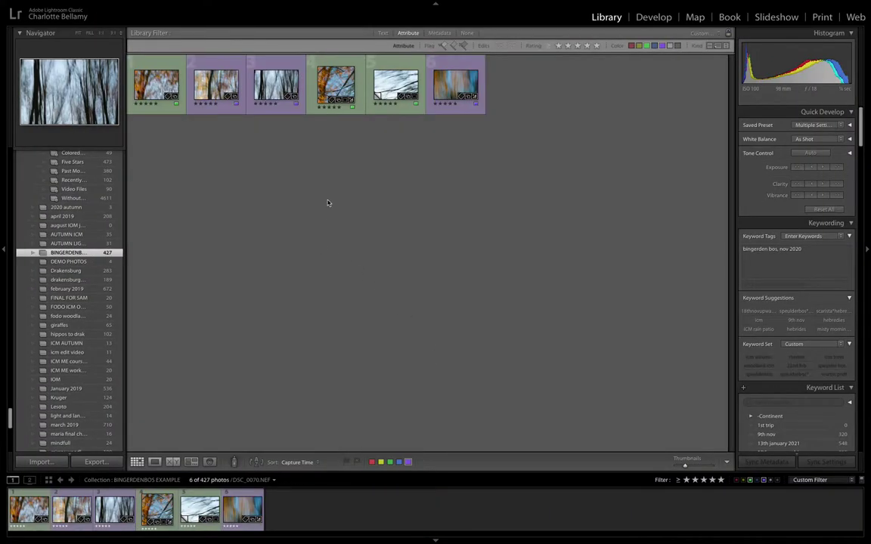
left_click(216, 83)
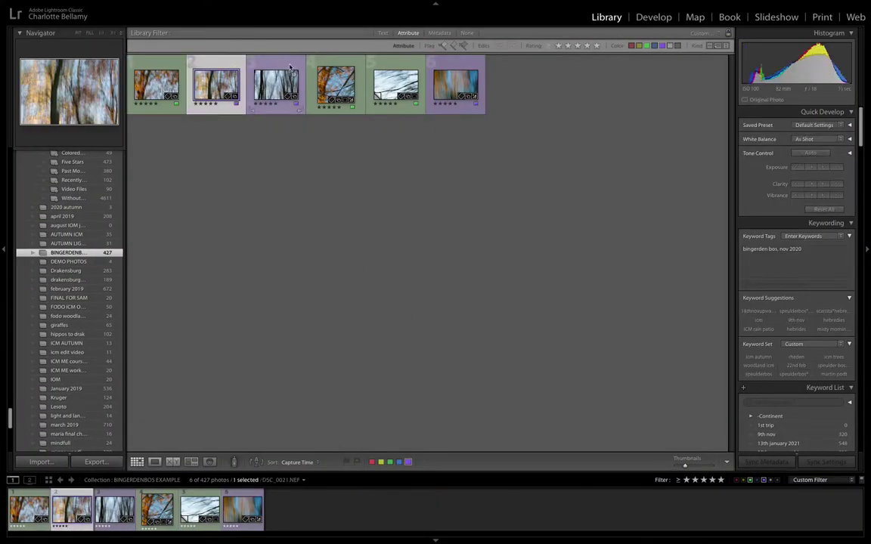
left_click(289, 72, "super")
left_click(458, 84, "super")
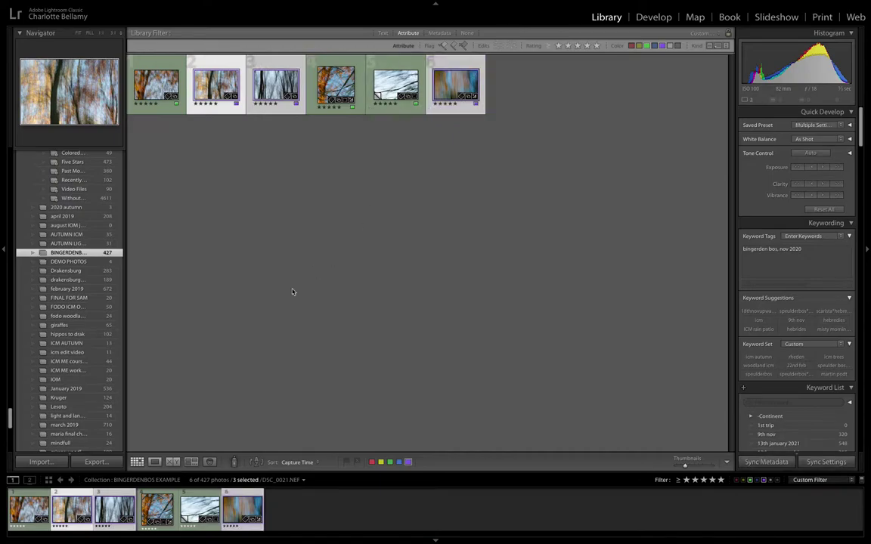
right_click(468, 84)
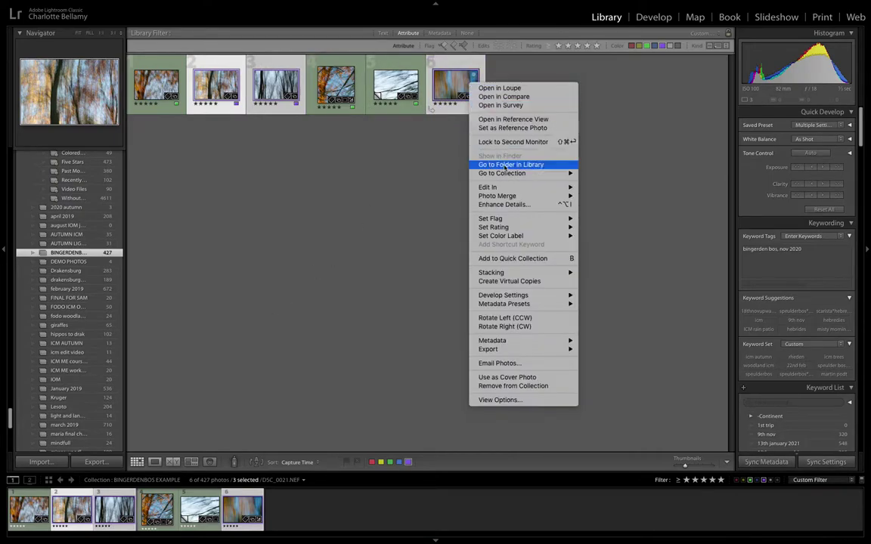
mouse_move(500, 188)
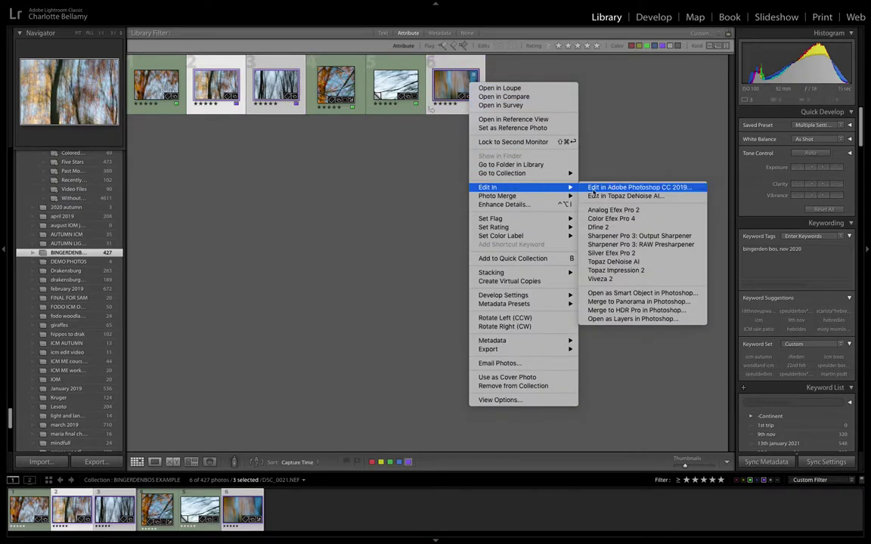
left_click(621, 318)
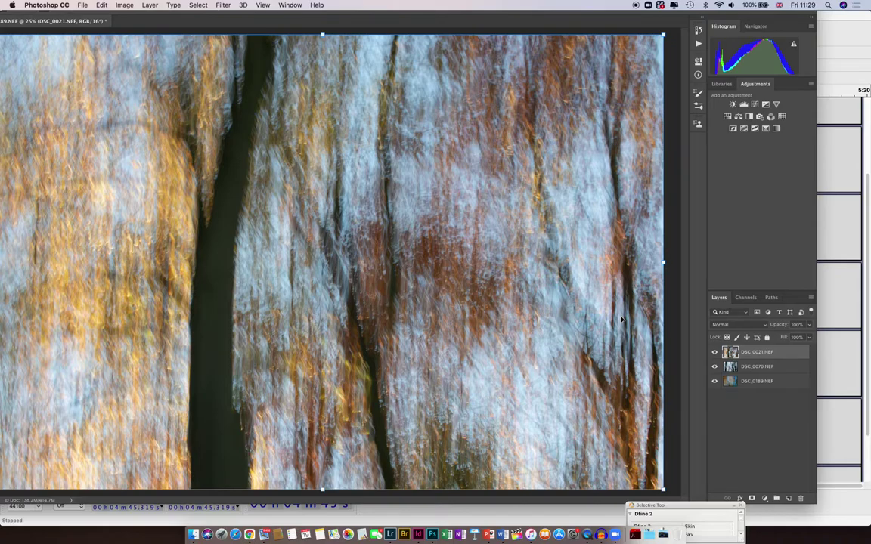
Toggle DSC_0021 and DSC_0070 off and back on to preview DSC_0189 alone
left_click(714, 353)
left_click(714, 366)
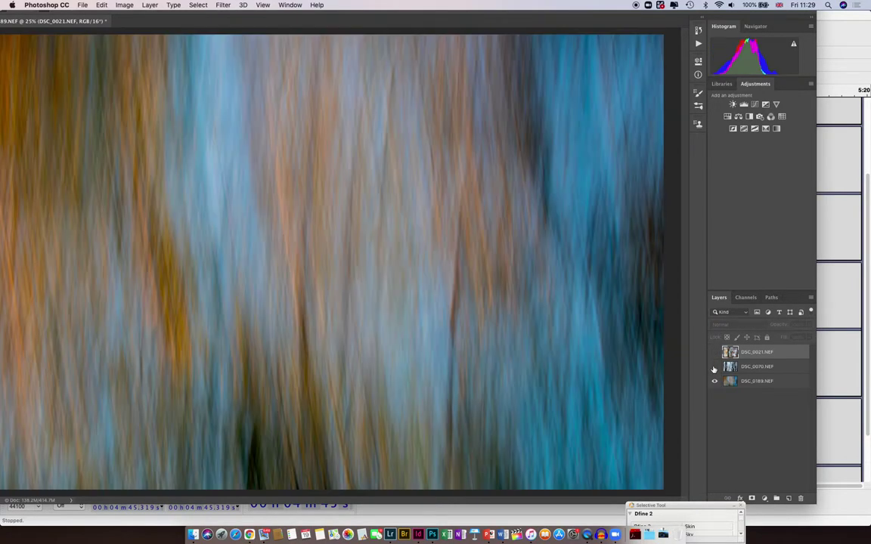
left_click(714, 367)
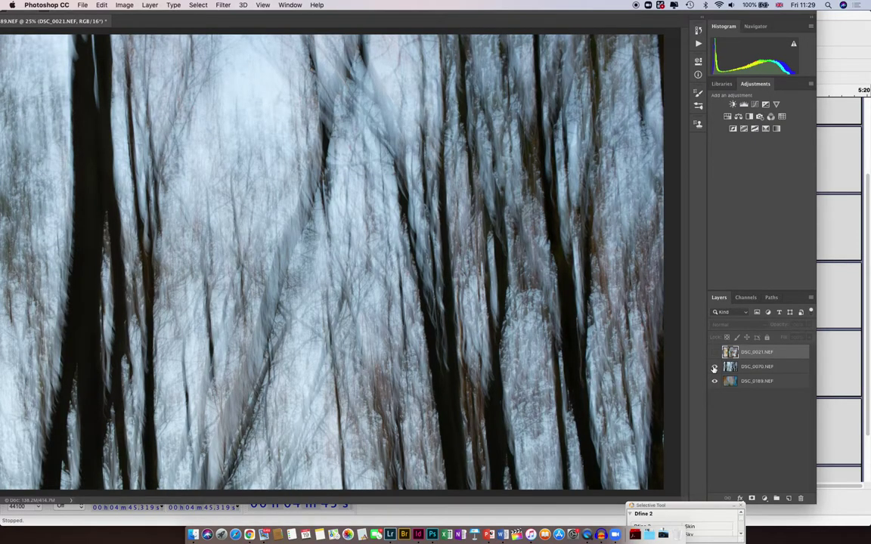
left_click(715, 352)
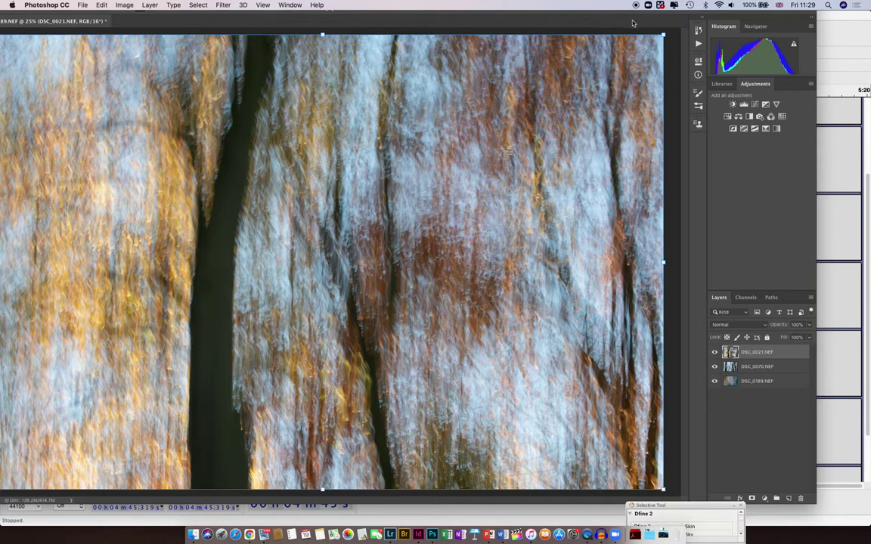
Maximize the Photoshop window, select DSC_0070, and hide DSC_0021 and DSC_0070
double_click(115, 20)
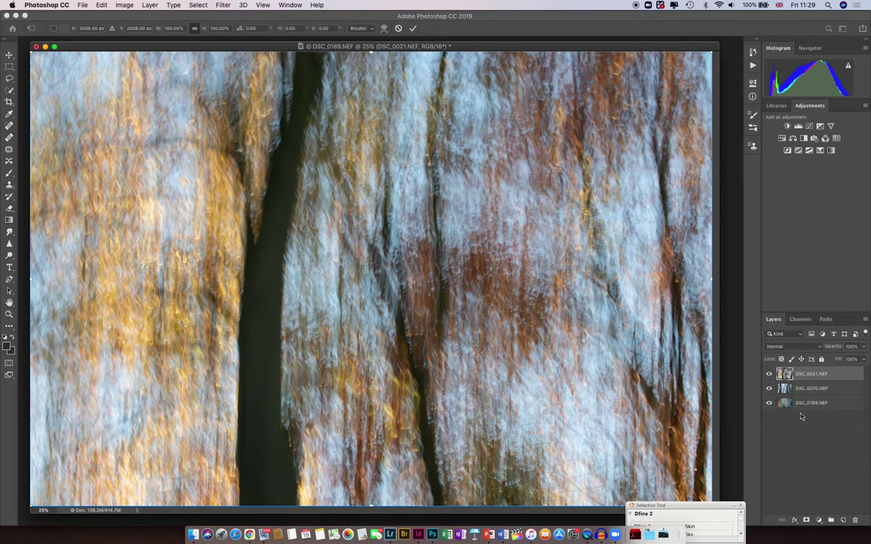
left_click(769, 375)
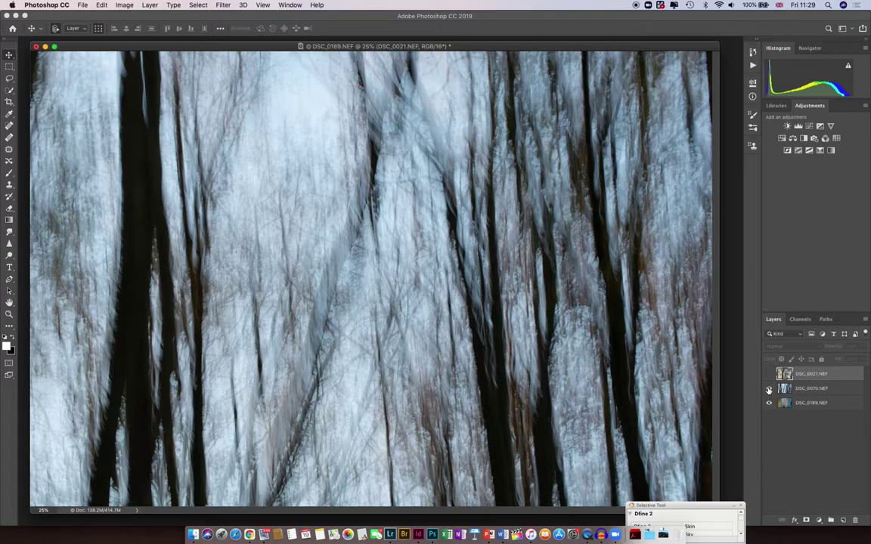
left_click(769, 388)
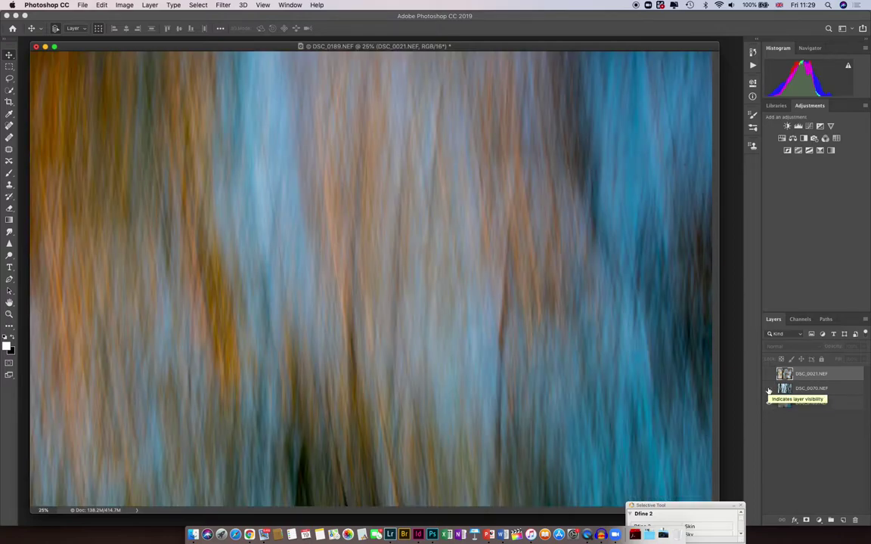
left_click(769, 389)
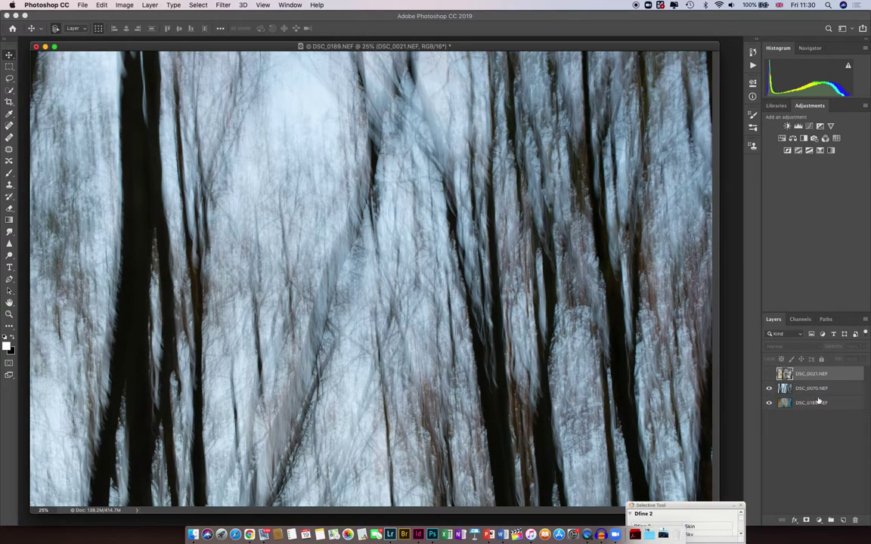
left_click(805, 390)
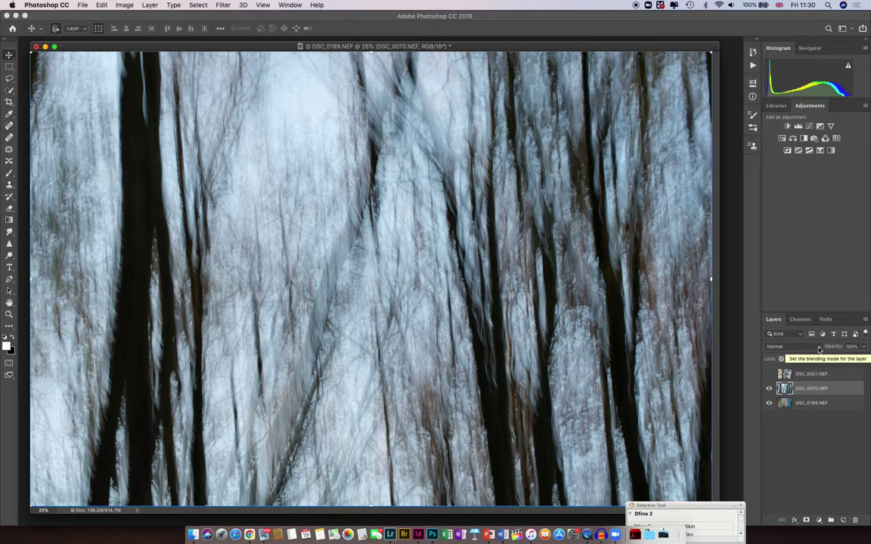
left_click(768, 389)
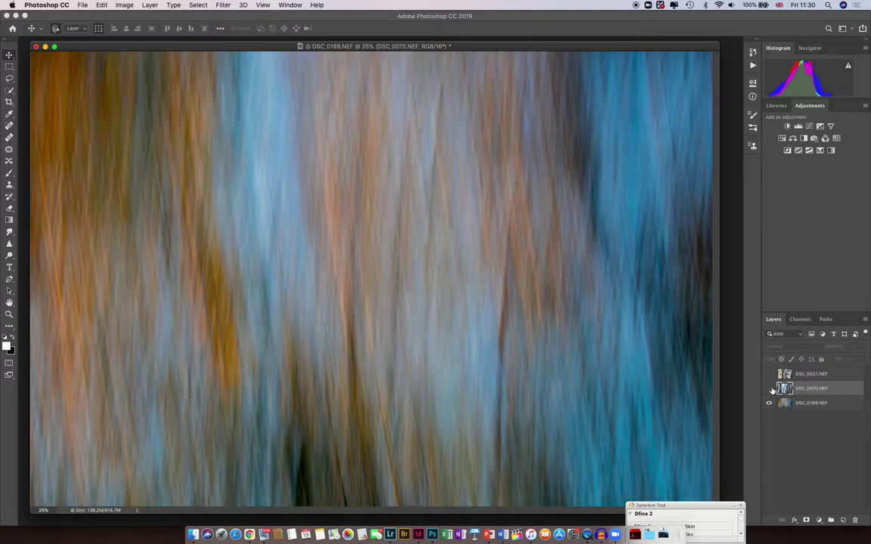
Show DSC_0070, set it to Overlay at 48% opacity, then turn DSC_0021 back on
left_click(770, 389)
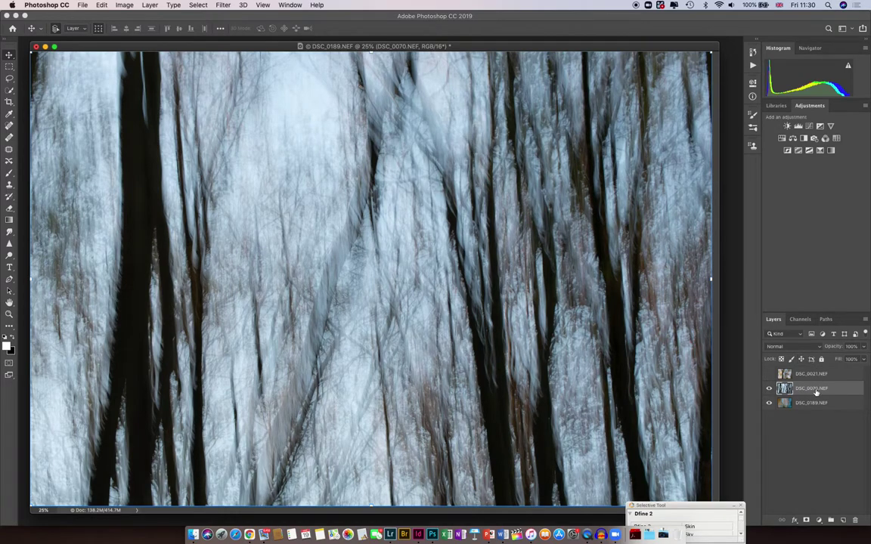
left_click(821, 348)
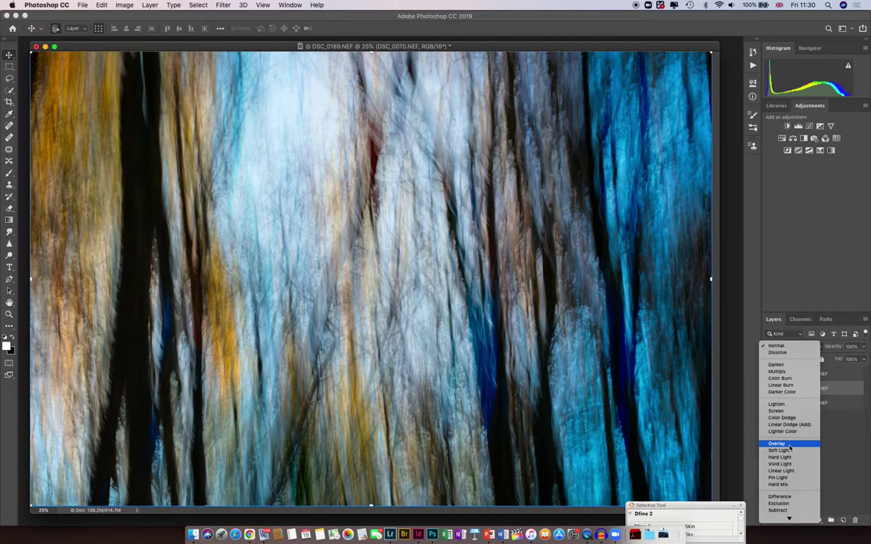
left_click(789, 447)
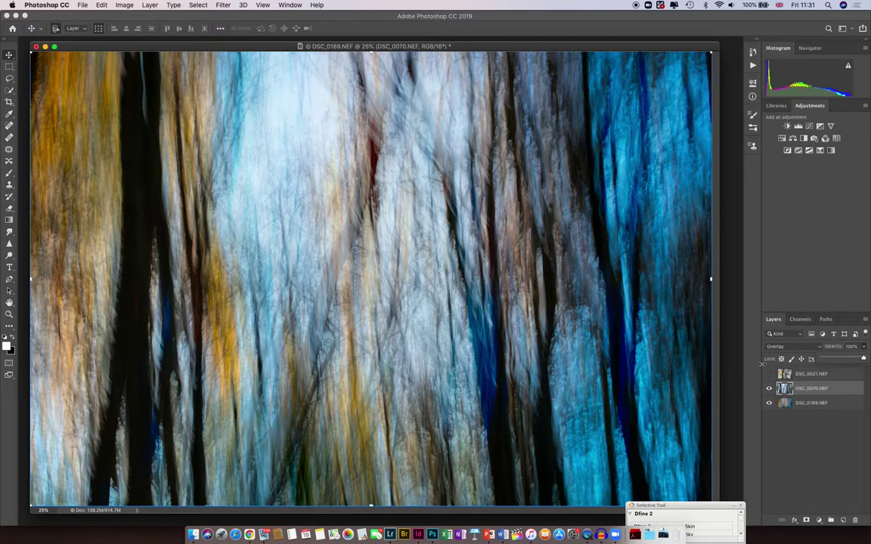
left_click(824, 360)
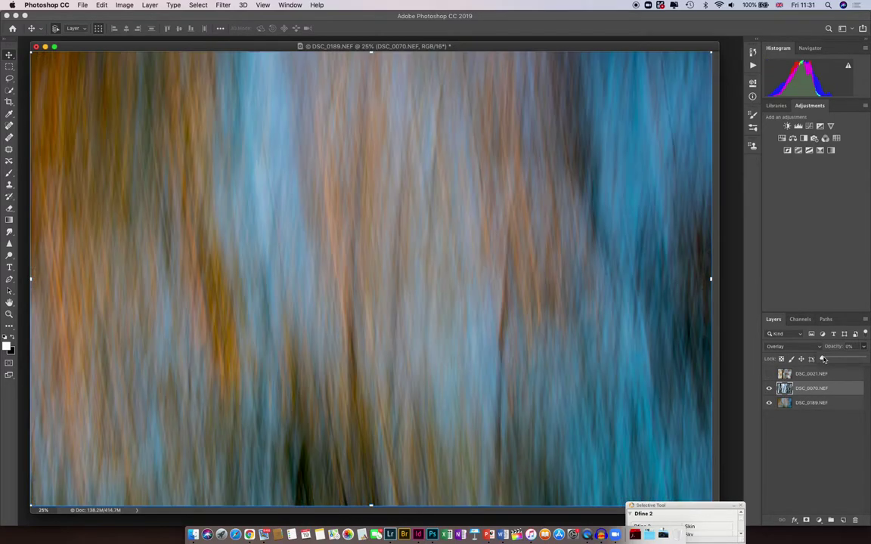
left_click_drag(824, 360, 840, 360)
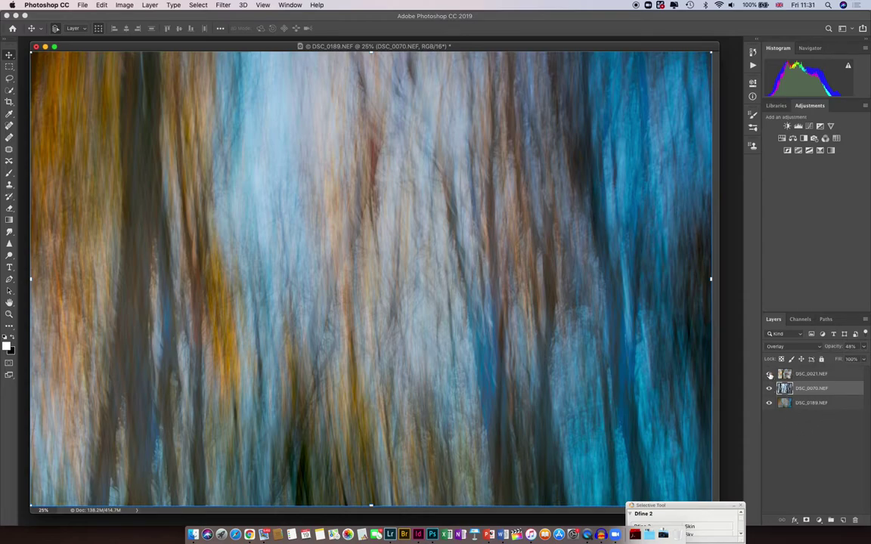
left_click(769, 374)
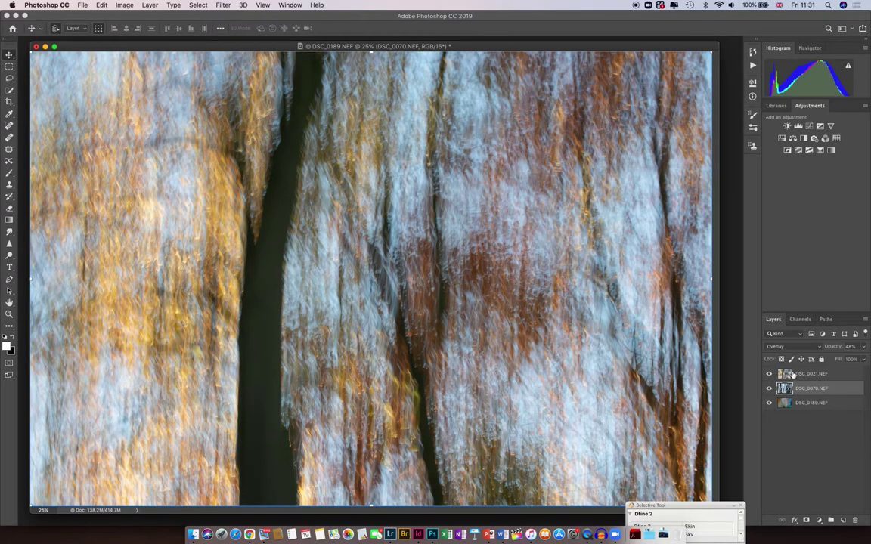
Select the DSC_0021 layer and preview modes in its blend mode dropdown
left_click(799, 374)
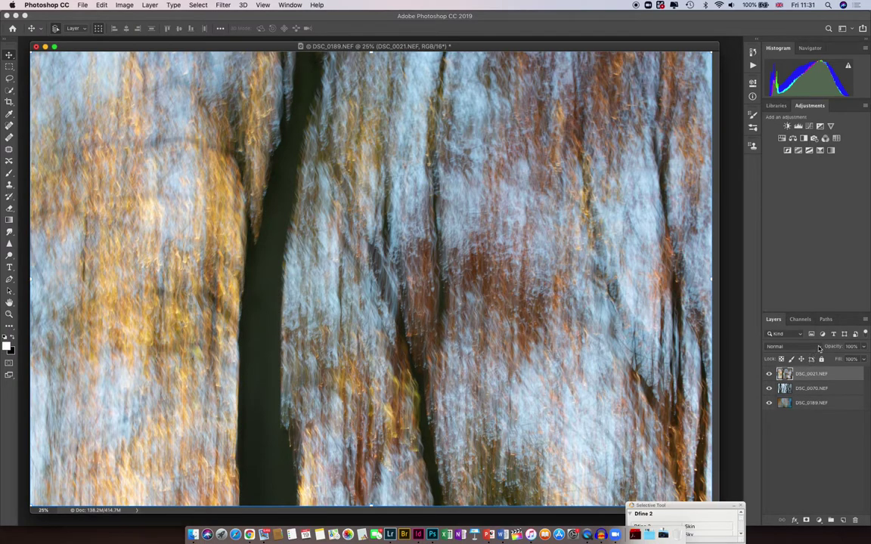
left_click(819, 347)
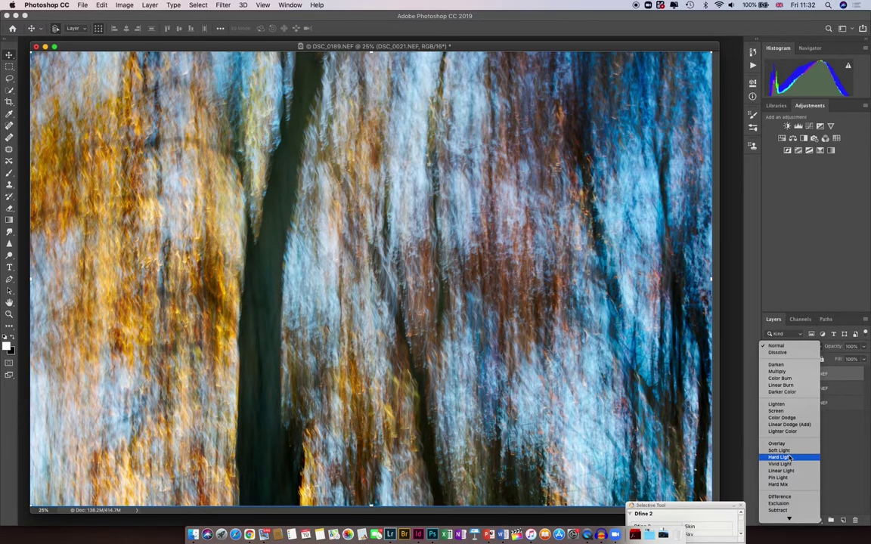
Set the DSC_0021 layer to Hard Light blending at 85% opacity
left_click(788, 458)
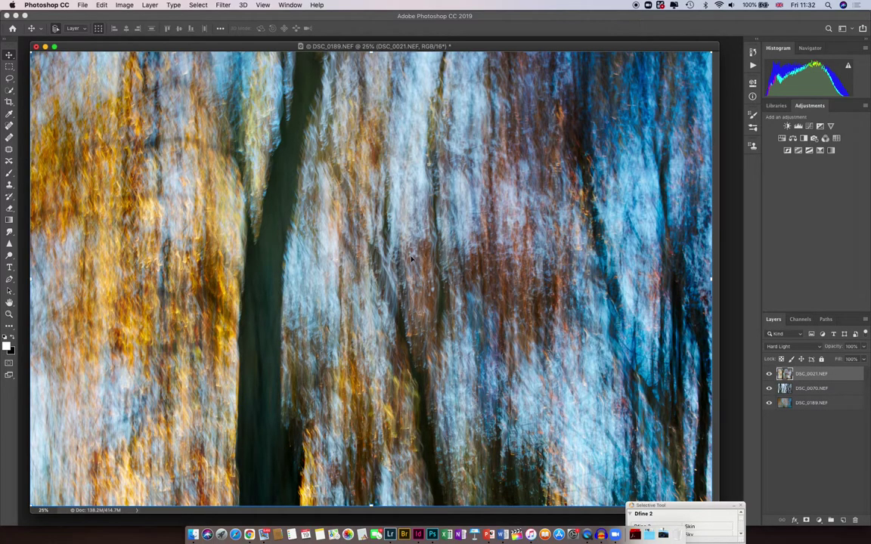
left_click(864, 359)
mouse_move(864, 359)
left_mouse_down()
mouse_move(826, 360)
mouse_move(864, 359)
left_mouse_up()
mouse_move(858, 361)
left_mouse_down()
mouse_move(849, 360)
mouse_move(857, 360)
left_mouse_up()
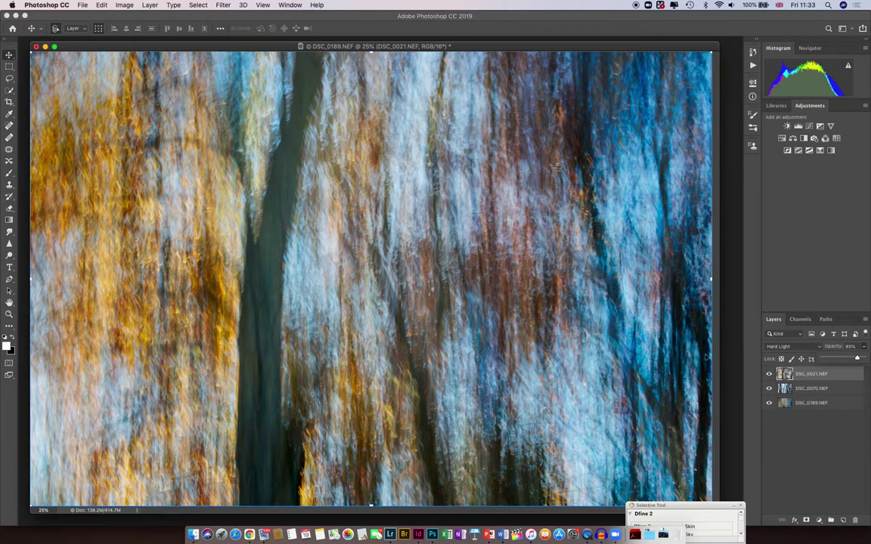
left_click(148, 6)
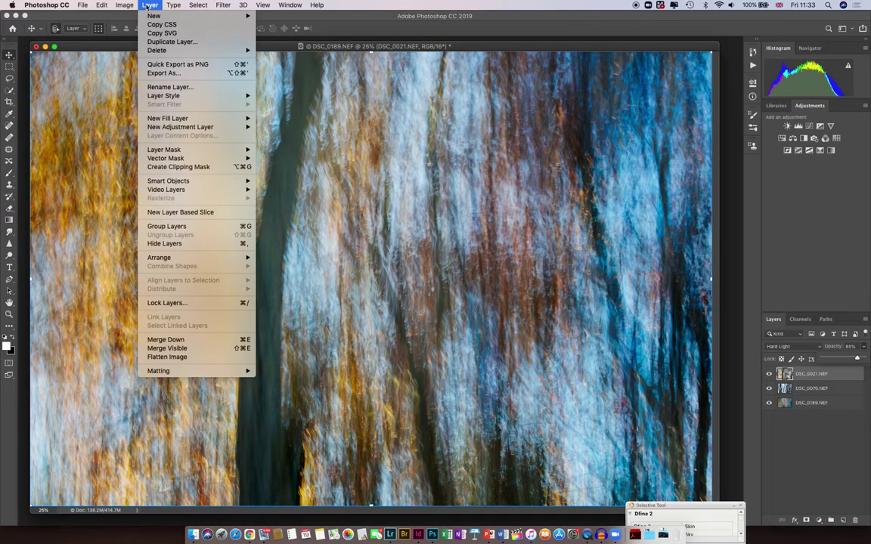
Flatten the image, save it as DSC_0021-Edit-10.tif, and return to Lightroom Classic
left_click(216, 357)
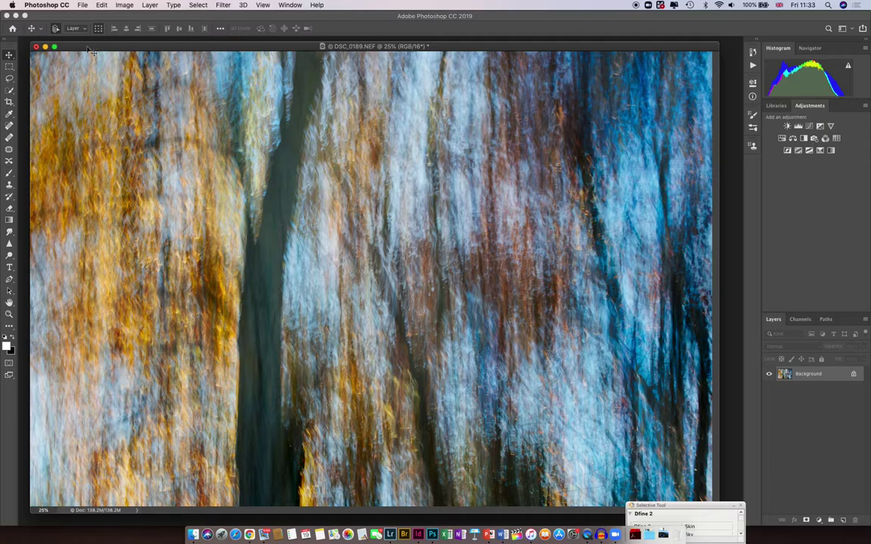
left_click(83, 5)
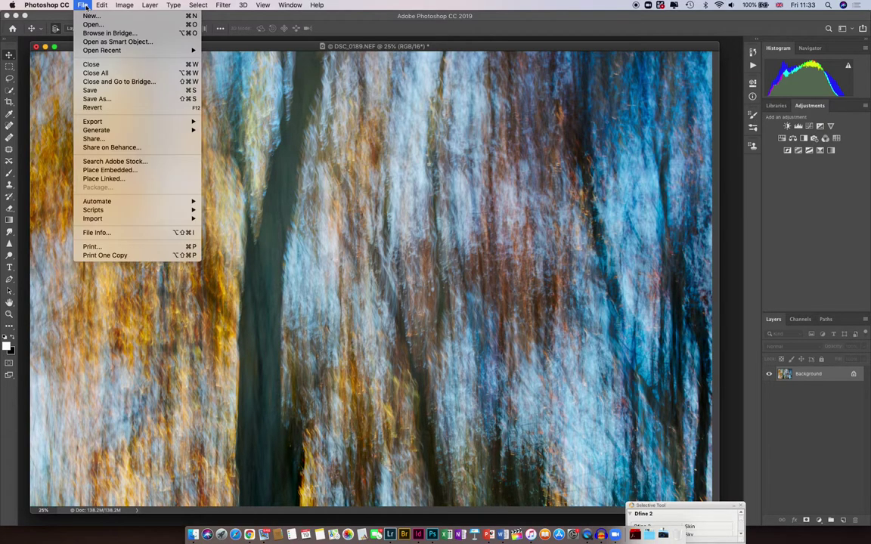
left_click(90, 90)
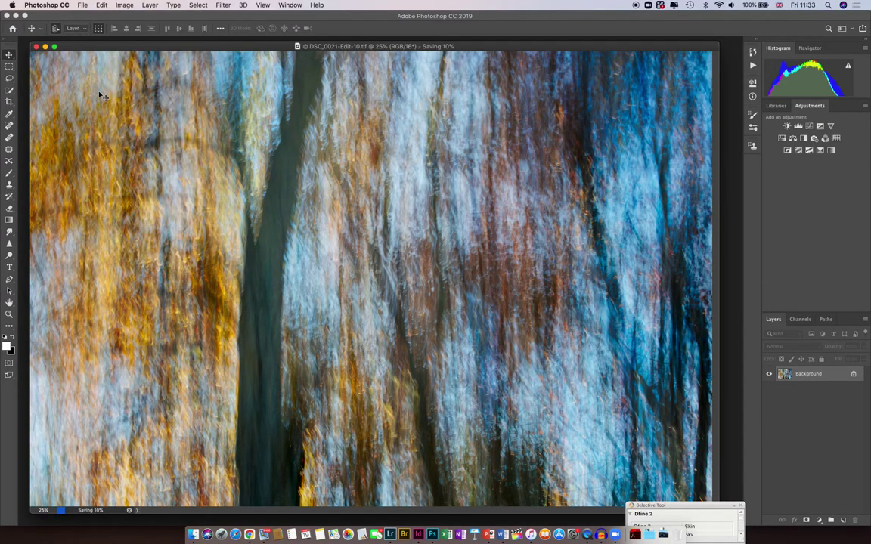
left_click(391, 533)
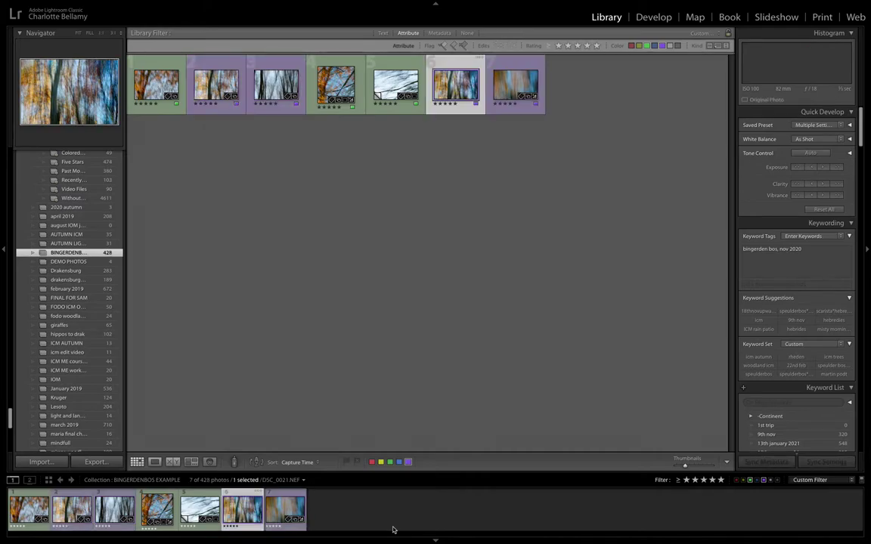
Open DSC_0021-Edit-10.tif in Develop and set its crop aspect to 1 x 1
double_click(456, 88)
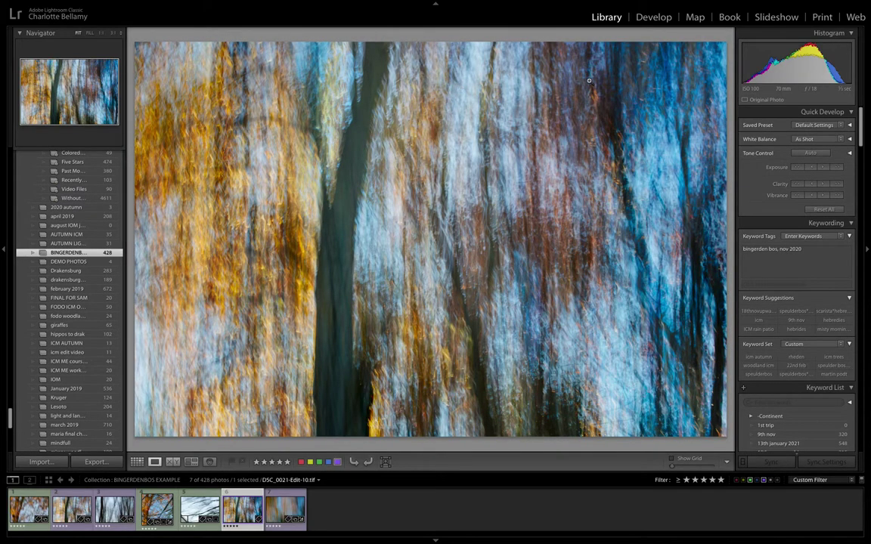
left_click(655, 19)
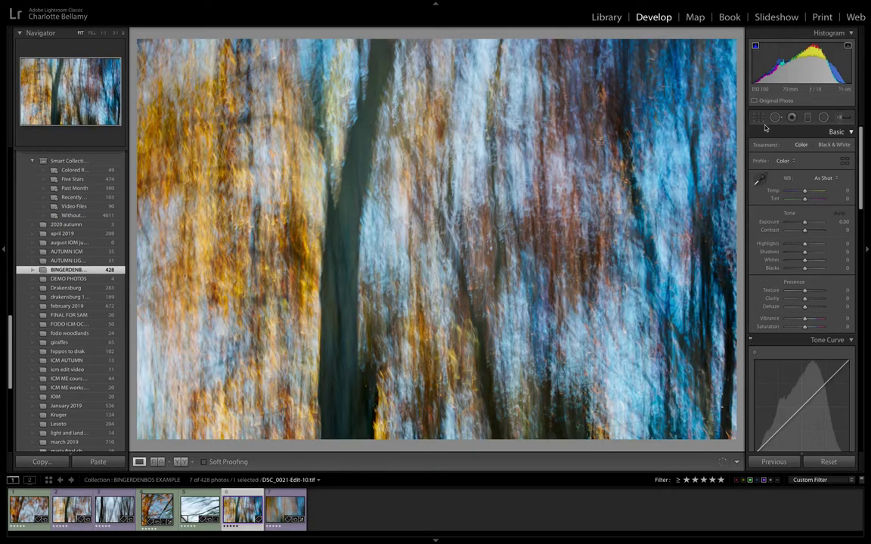
left_click(758, 118)
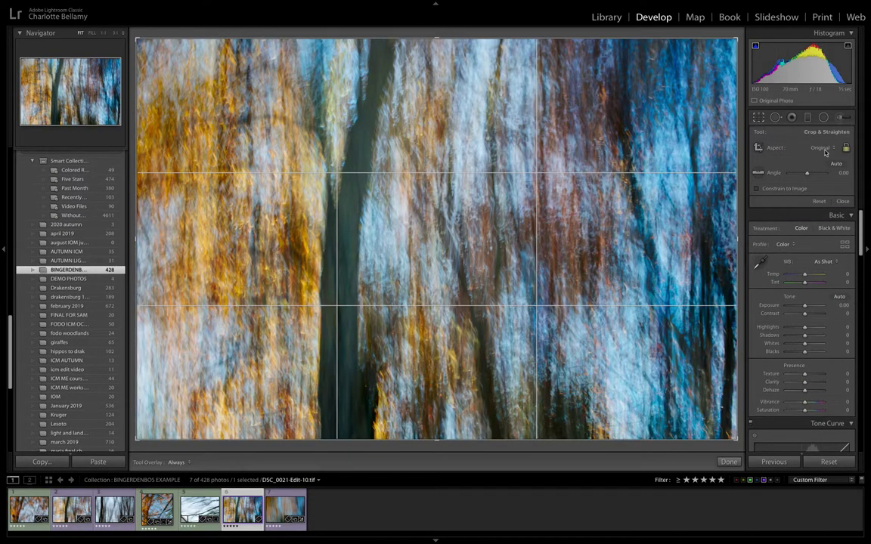
left_click(823, 147)
left_click(824, 166)
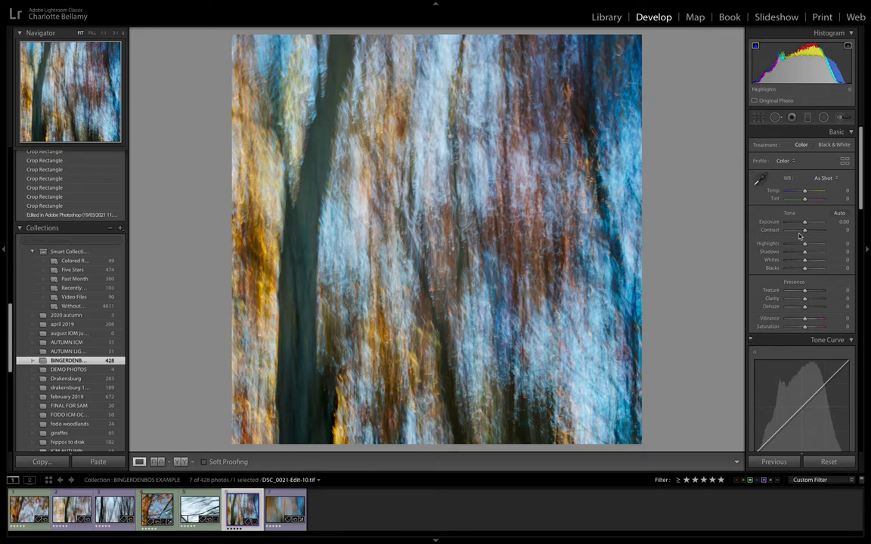
In the Basic panel, set Contrast +15, Temp +5, Vibrance +9 and Blacks -8
left_click_drag(804, 230, 809, 231)
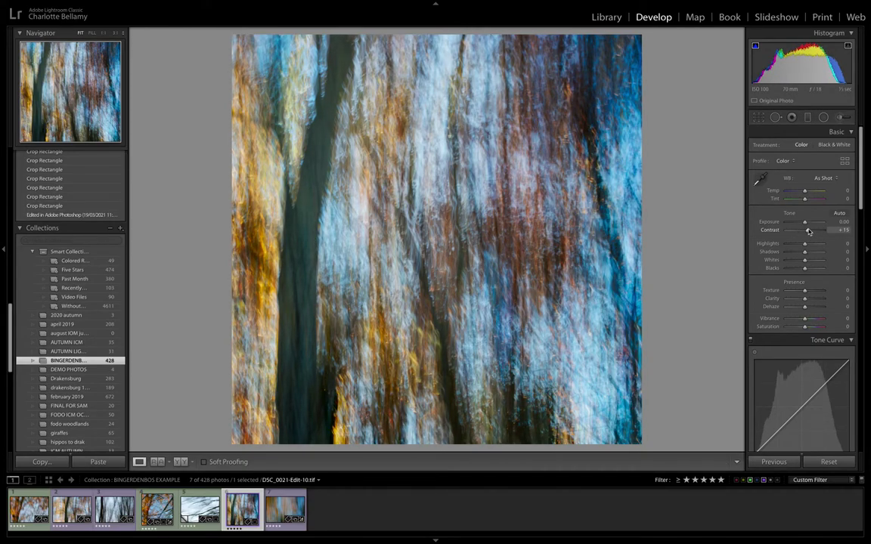
left_click_drag(804, 191, 808, 195)
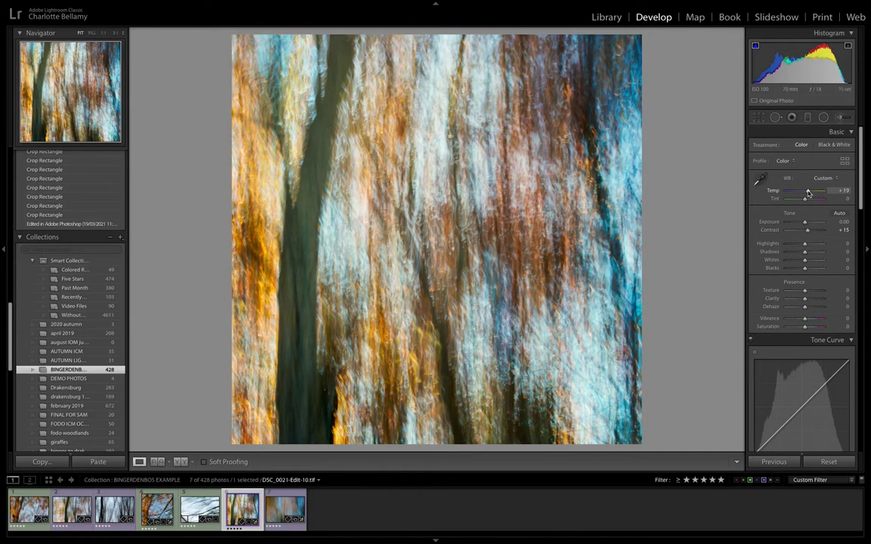
mouse_move(807, 193)
left_mouse_down()
mouse_move(797, 195)
mouse_move(806, 191)
left_mouse_up()
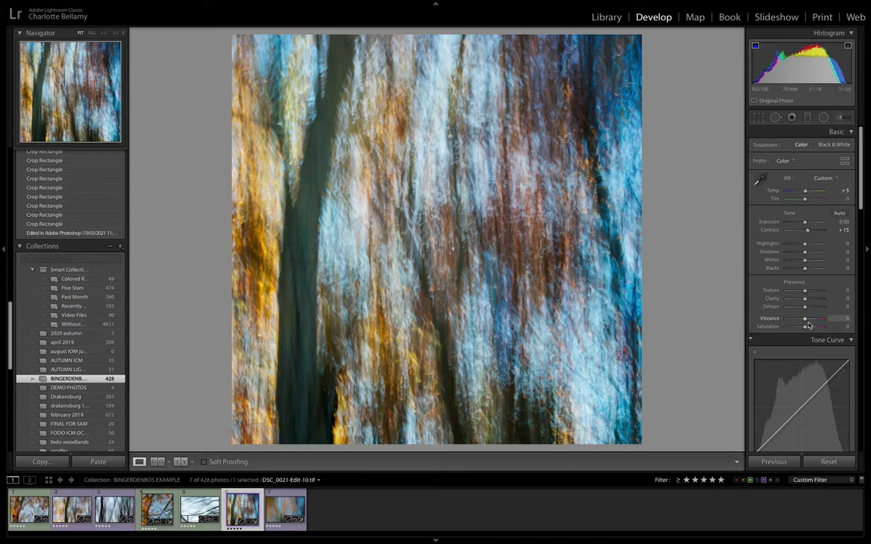
left_click_drag(809, 325, 807, 322)
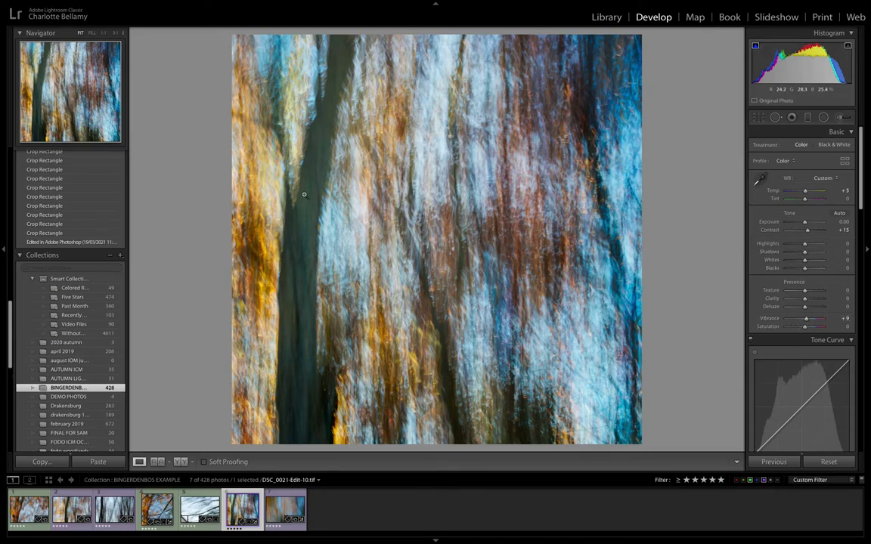
left_click_drag(803, 270, 804, 268)
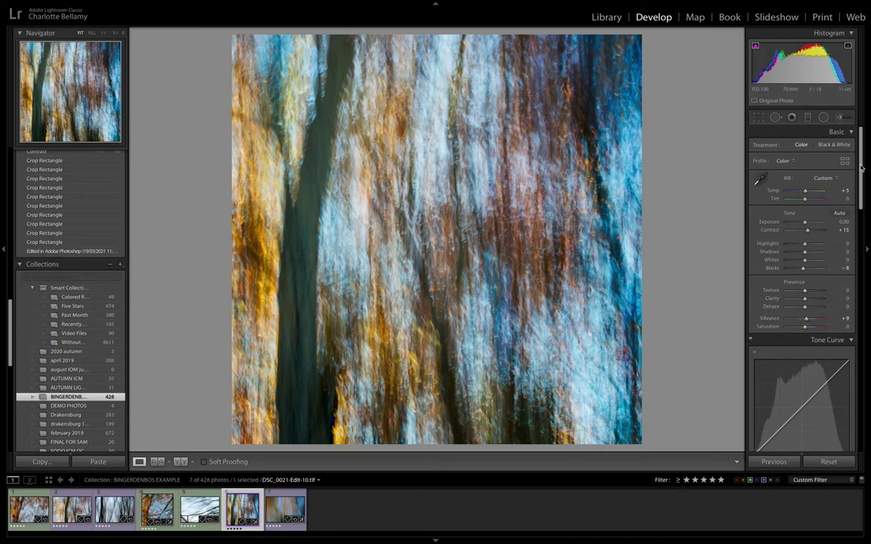
left_click_drag(860, 167, 860, 405)
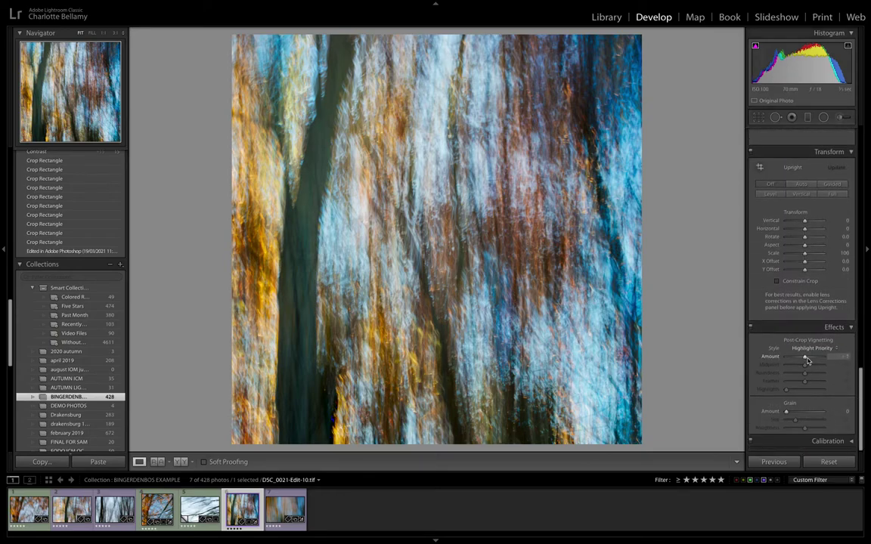
Apply a -15 post-crop vignette, then set Shadows to +6 and Blacks to -3
left_click_drag(807, 362, 803, 360)
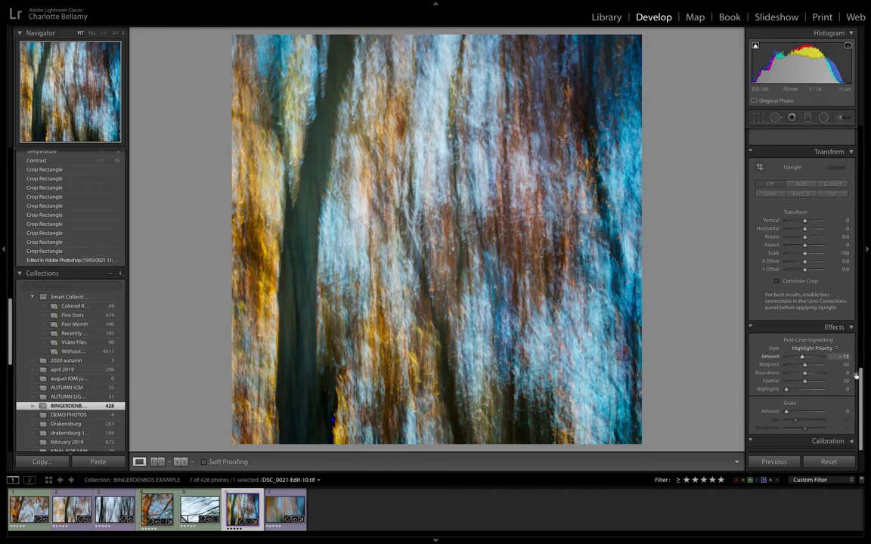
scroll(810, 227, "up", 15)
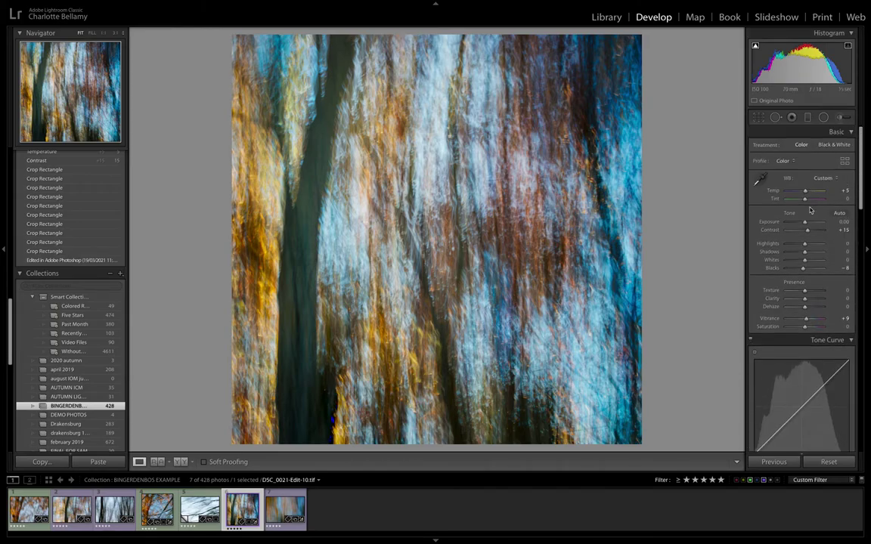
left_click_drag(806, 253, 807, 254)
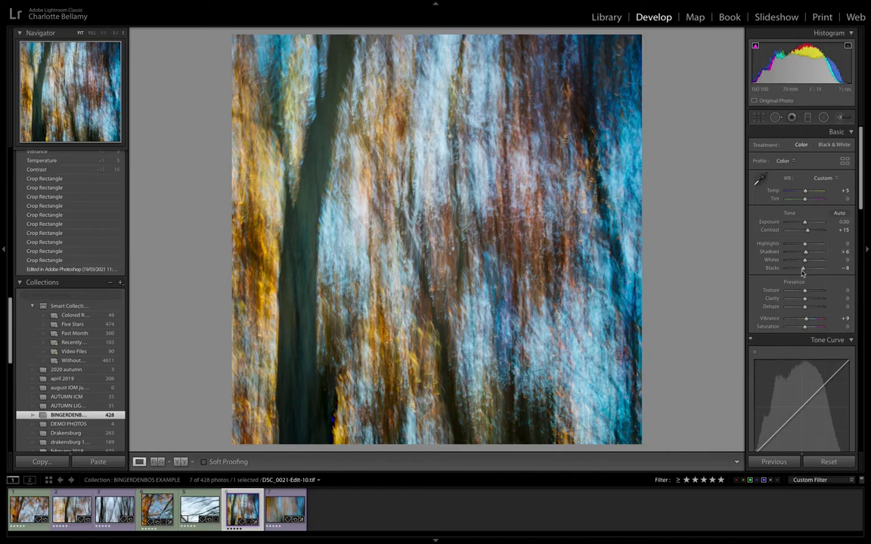
left_click_drag(804, 271, 805, 271)
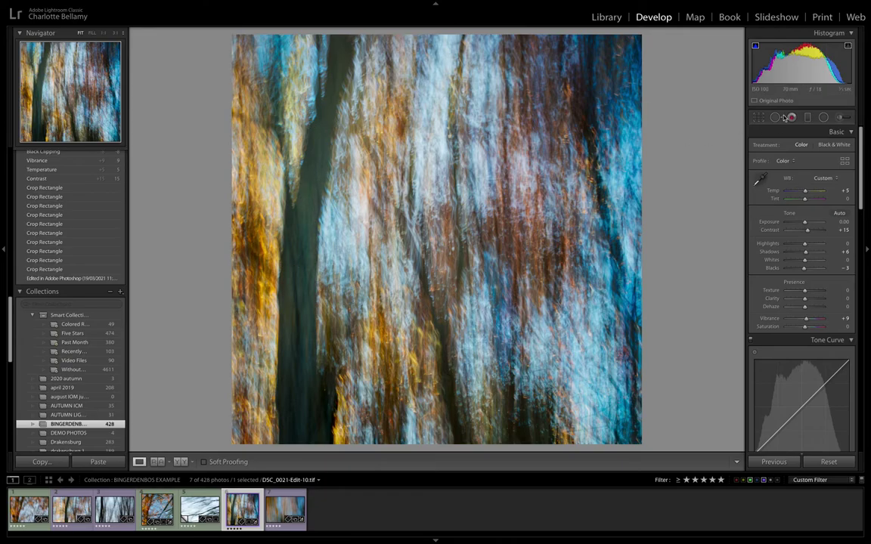
Nudge the blend under the square crop in two passes to reframe the tree trunks, committing each
left_click(759, 119)
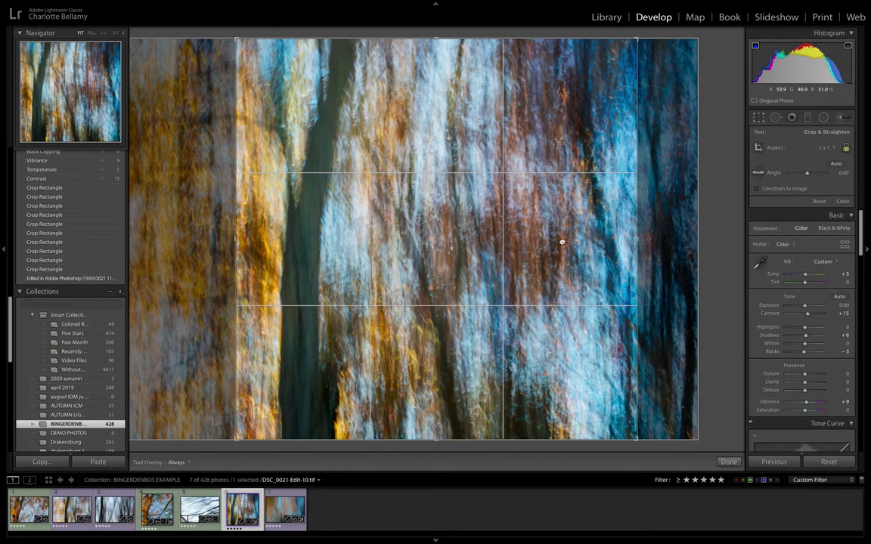
left_click_drag(567, 240, 571, 239)
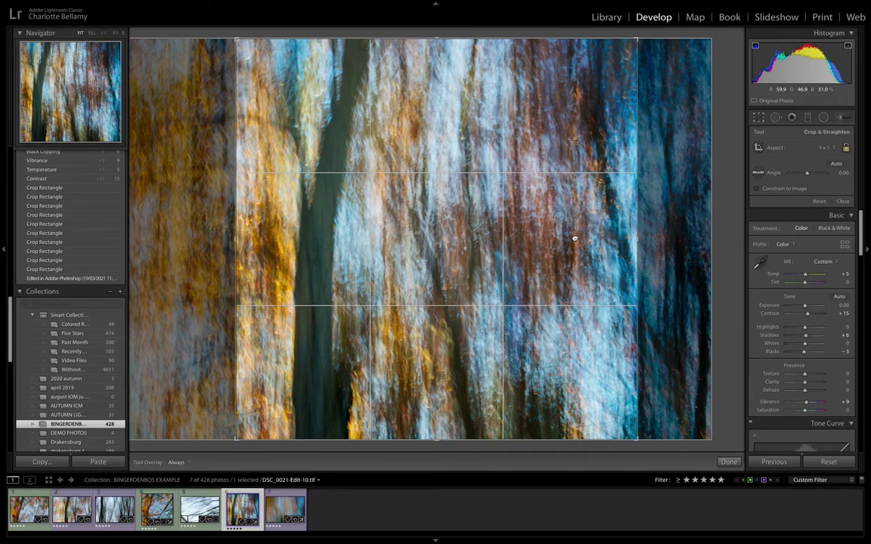
key("Return")
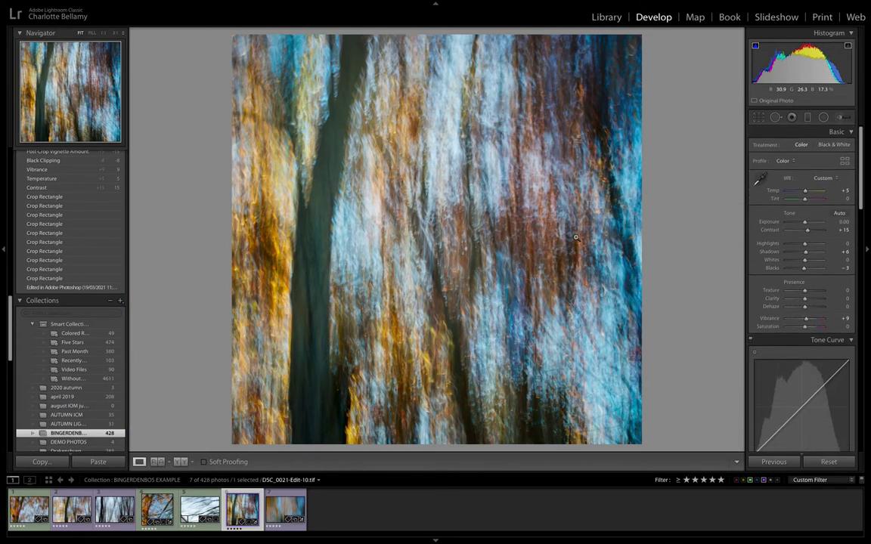
left_click(759, 118)
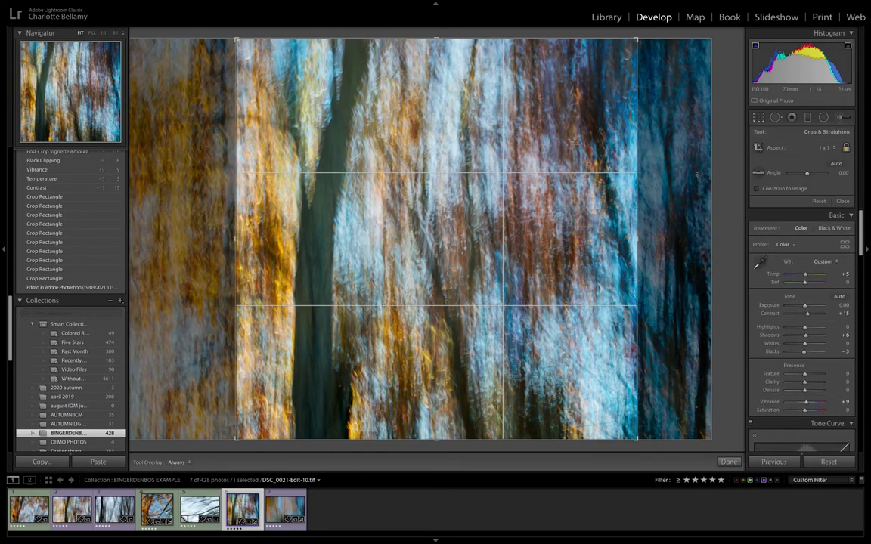
left_click_drag(522, 172, 578, 189)
key("Return")
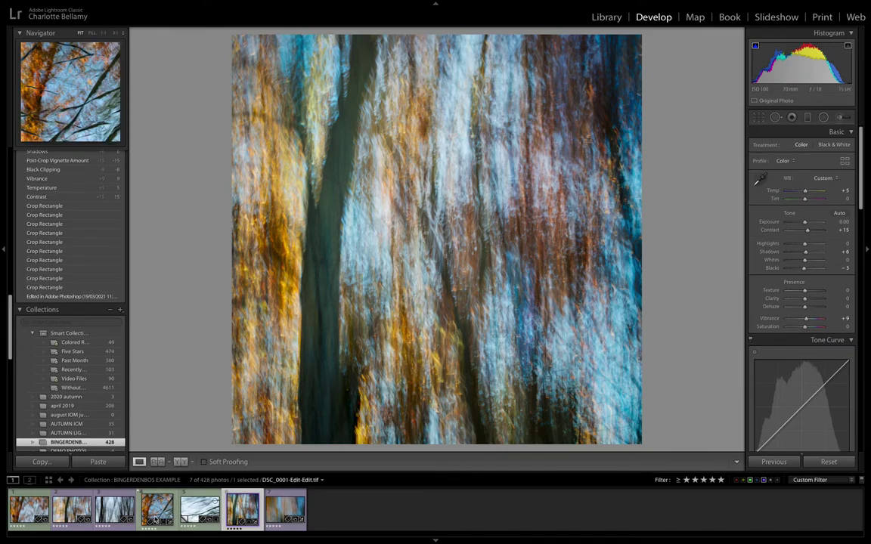
Select DSC_0001-Edit-Edit.tif and the square woodland blend, then compare them in Library Survey view
left_click(157, 512)
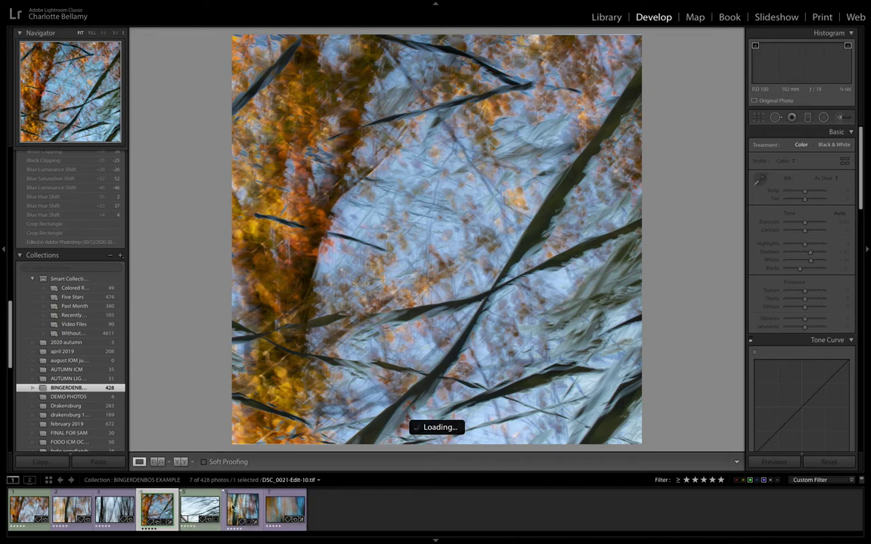
left_click(256, 517, "ctrl")
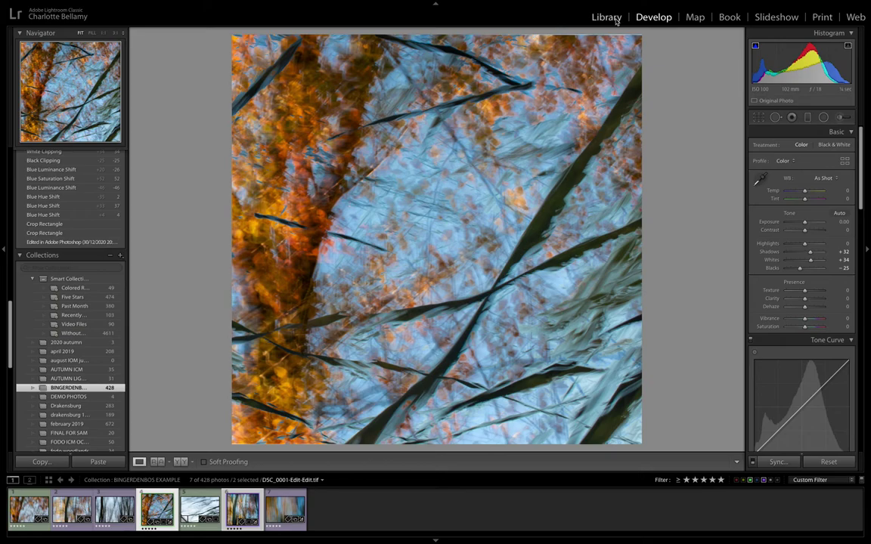
left_click(606, 16)
left_click(191, 461)
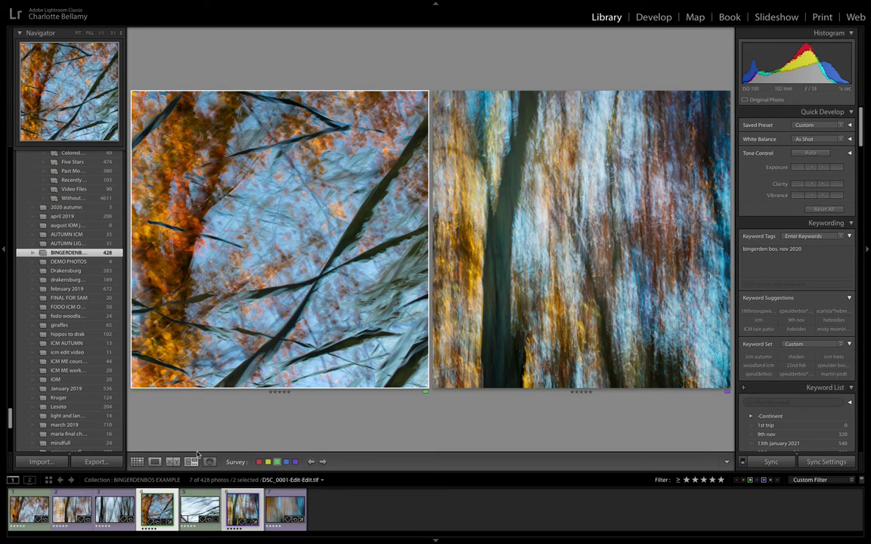